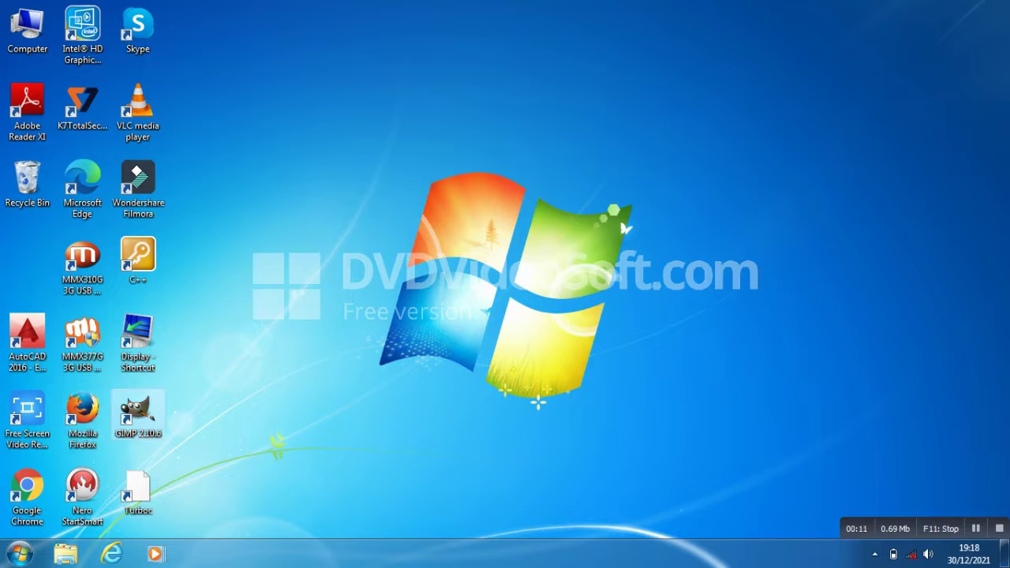
Launch GIMP 2.10.6 and open the recently used pexels-pixabay-40185.jpg, converting it to the GIMP built-in sRGB profile
{"action": "left_click", "coordinate": [138, 414]}
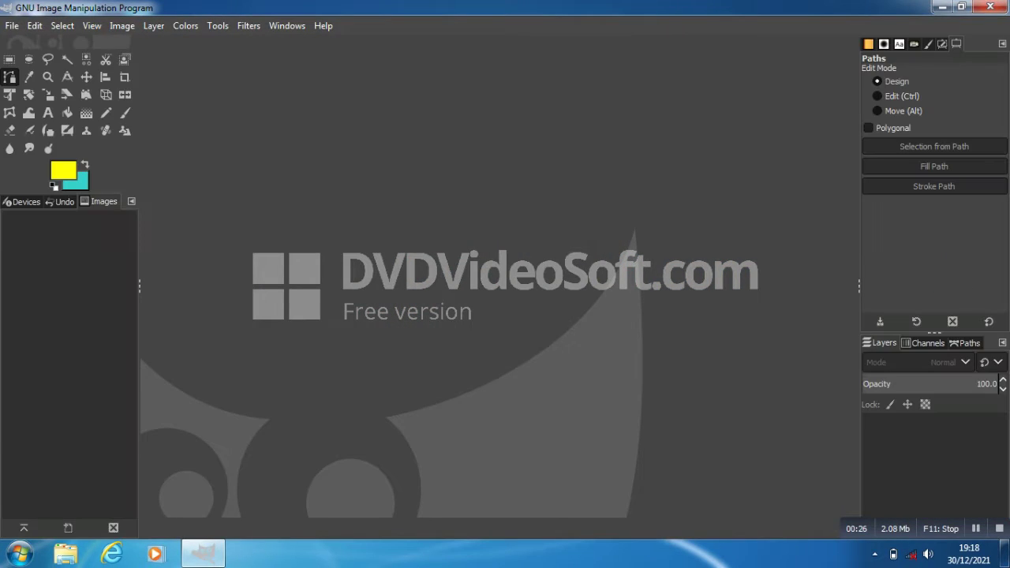
{"action": "key", "text": "alt+f"}
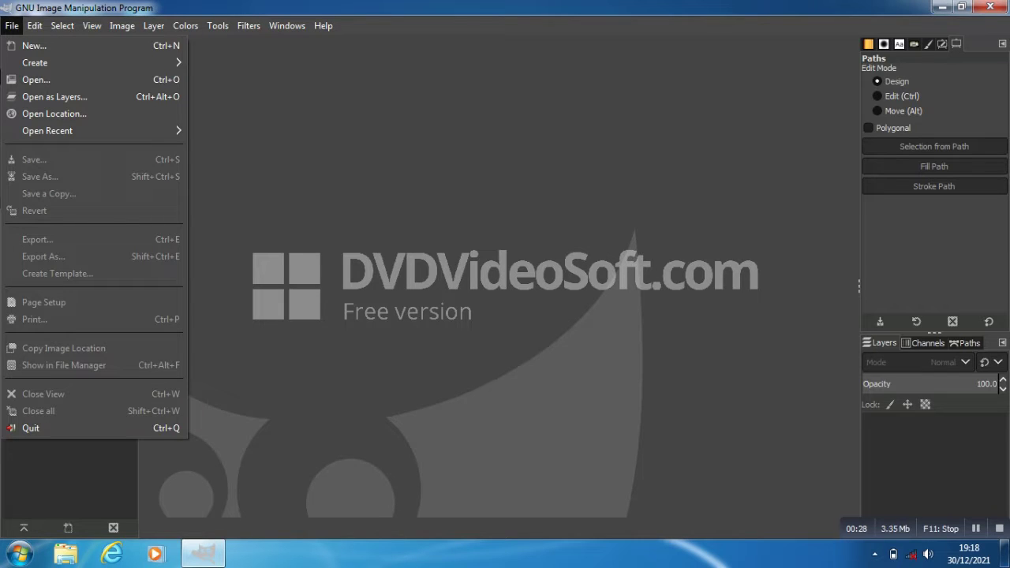
{"action": "key", "text": "Down"}
{"action": "key", "text": "Down"}
{"action": "key", "text": "Down"}
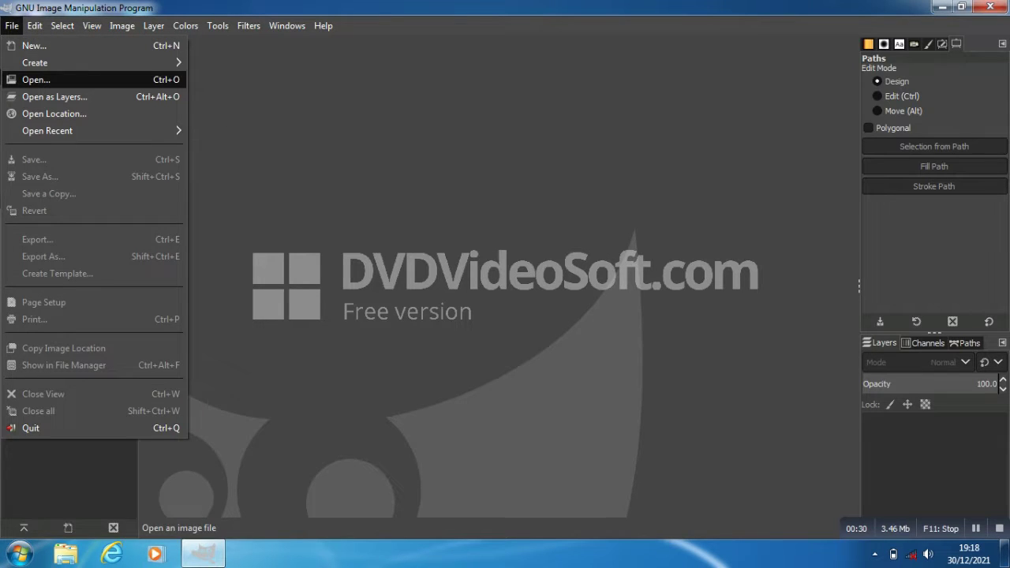
{"action": "key", "text": "Return"}
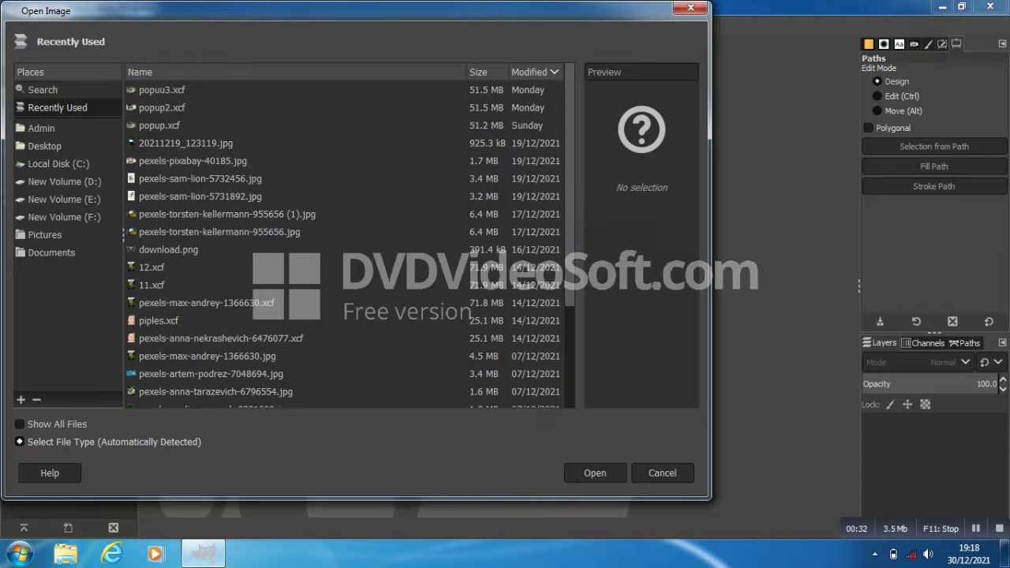
{"action": "left_click", "coordinate": [192, 160]}
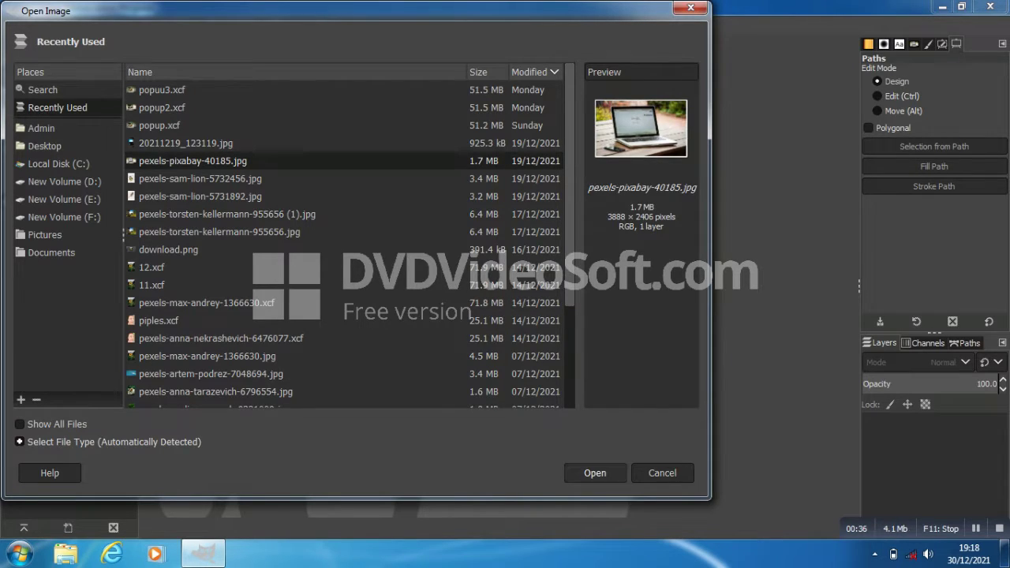
{"action": "key", "text": "Return"}
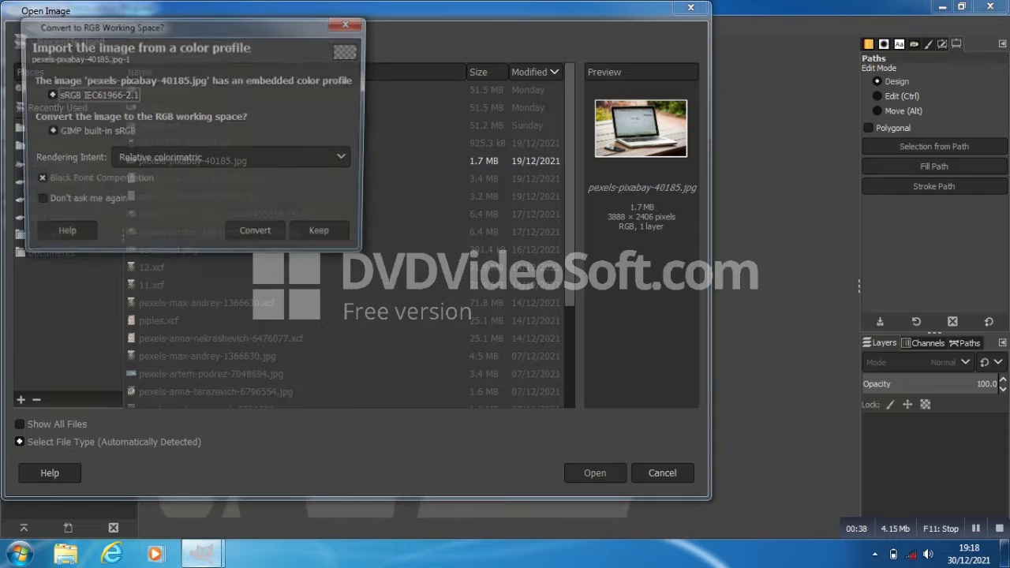
{"action": "key", "text": "Return"}
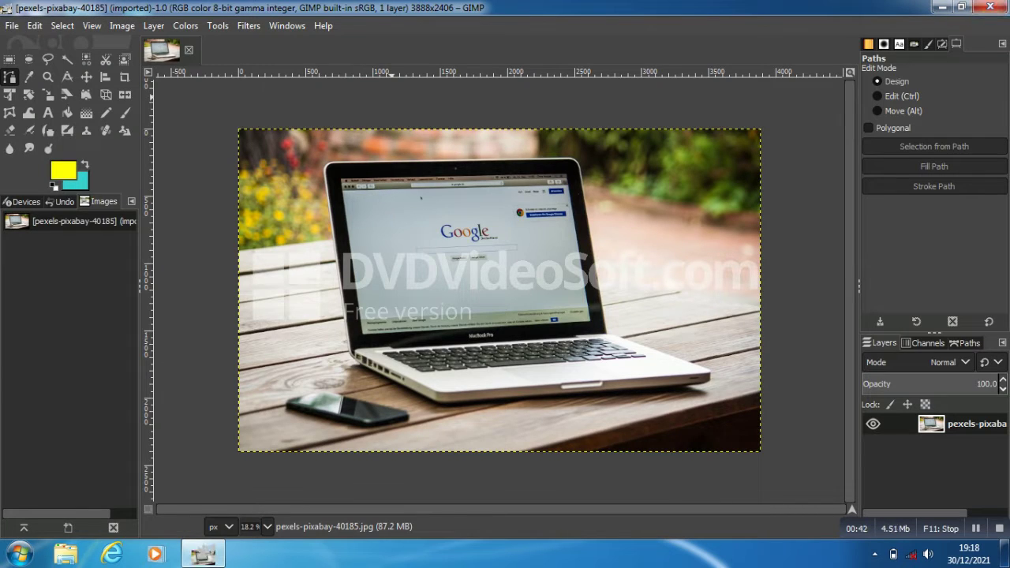
Add an alpha channel to the laptop photo layer
{"action": "key", "text": "shift+ctrl+j"}
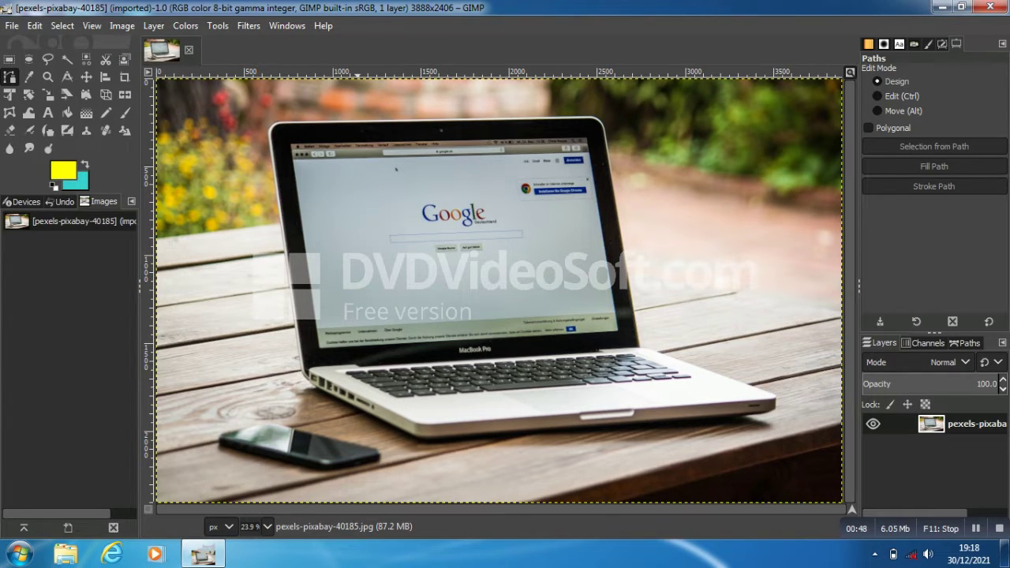
{"action": "left_click", "coordinate": [91, 26]}
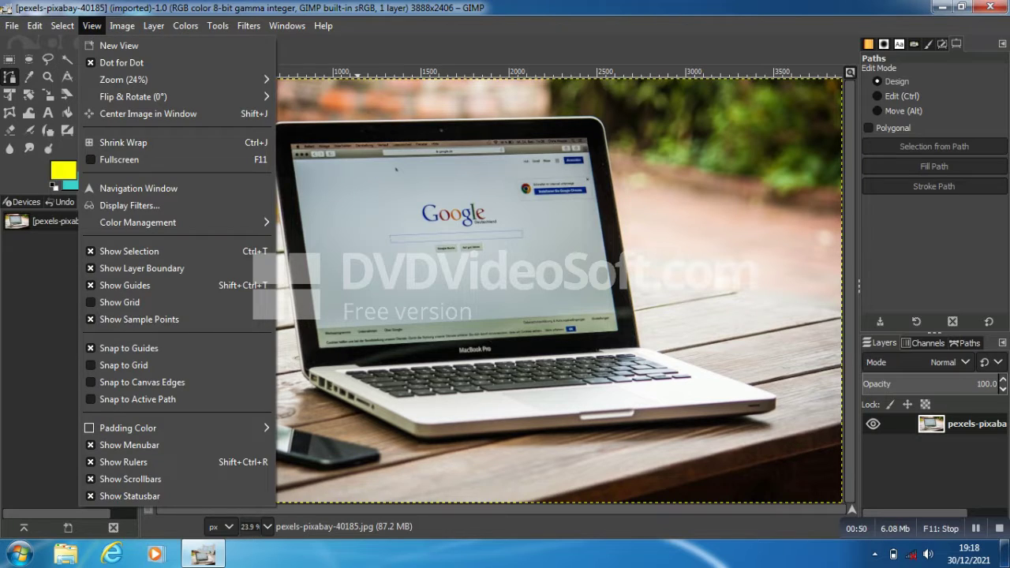
{"action": "mouse_move", "coordinate": [157, 79]}
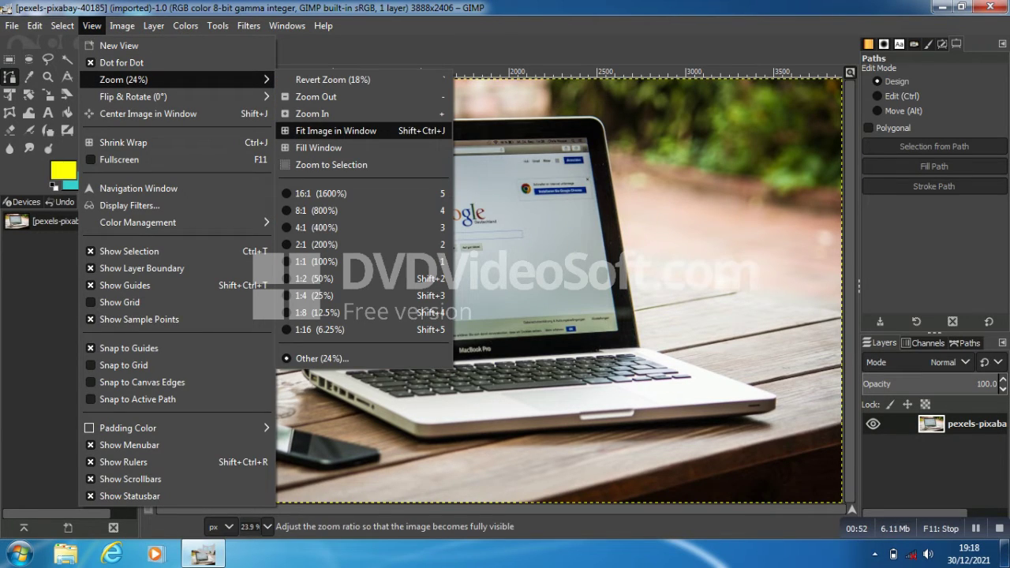
{"action": "left_click", "coordinate": [335, 130]}
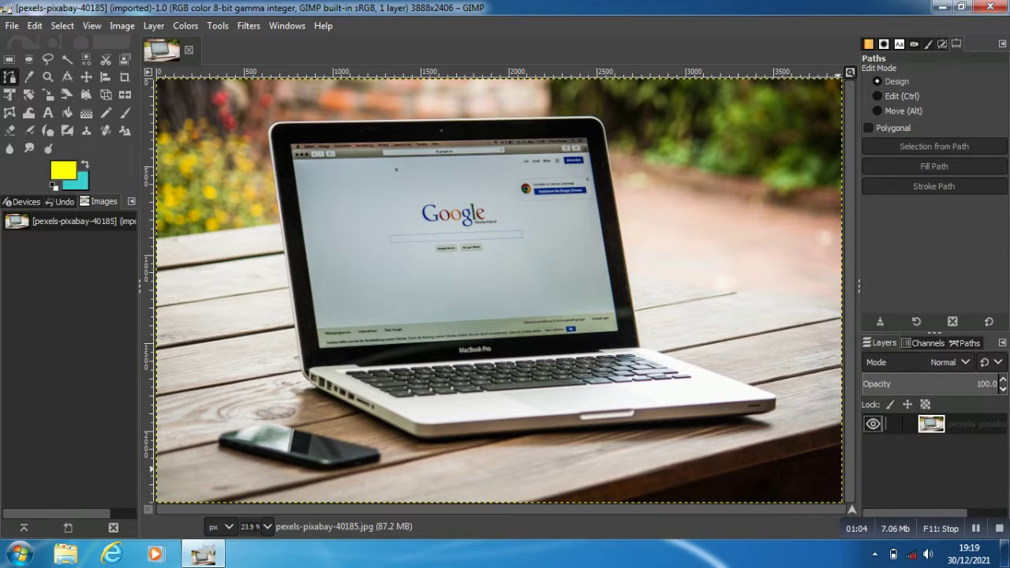
{"action": "right_click", "coordinate": [976, 424]}
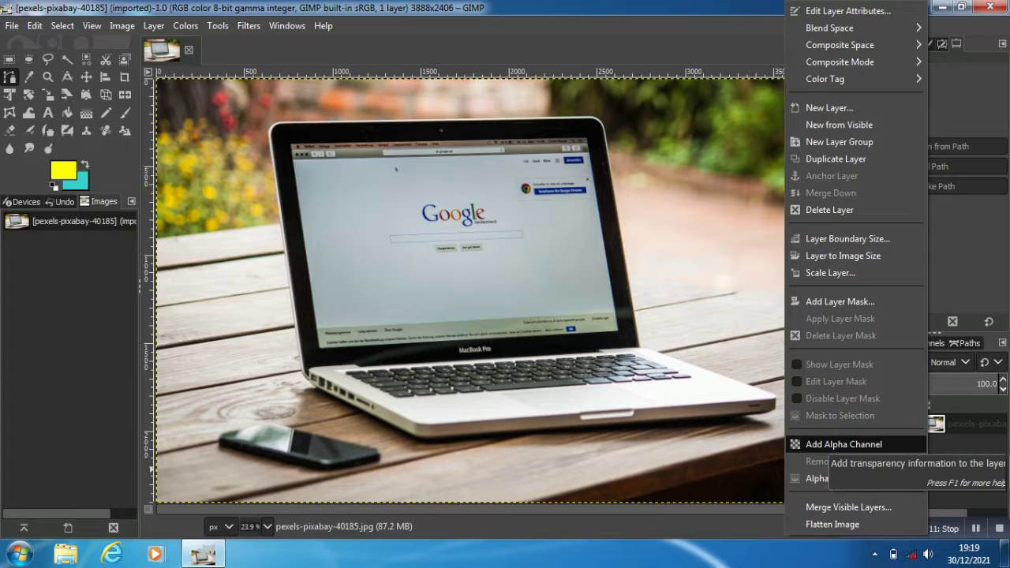
{"action": "left_click", "coordinate": [843, 445]}
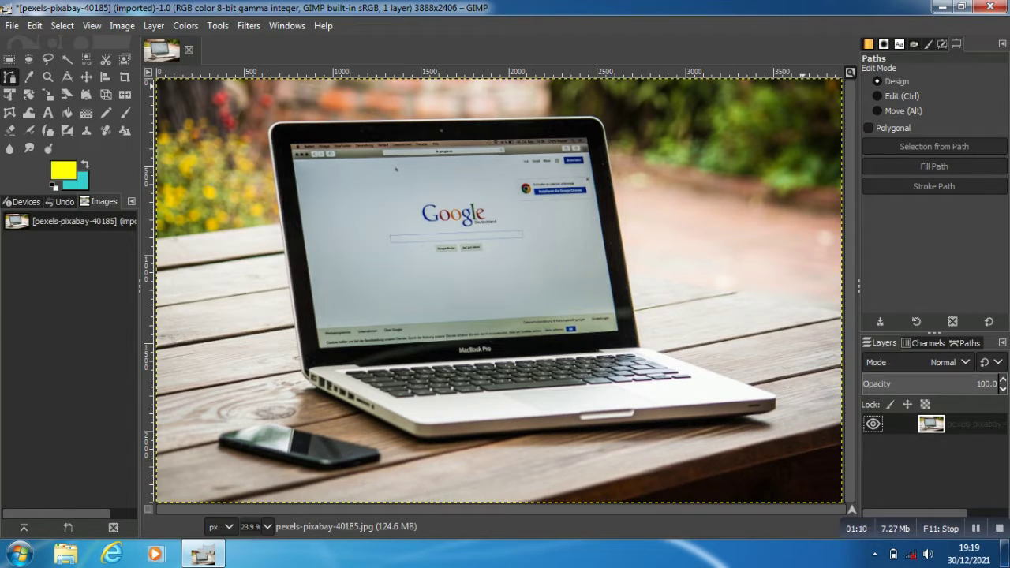
{"action": "key", "text": "alt+s"}
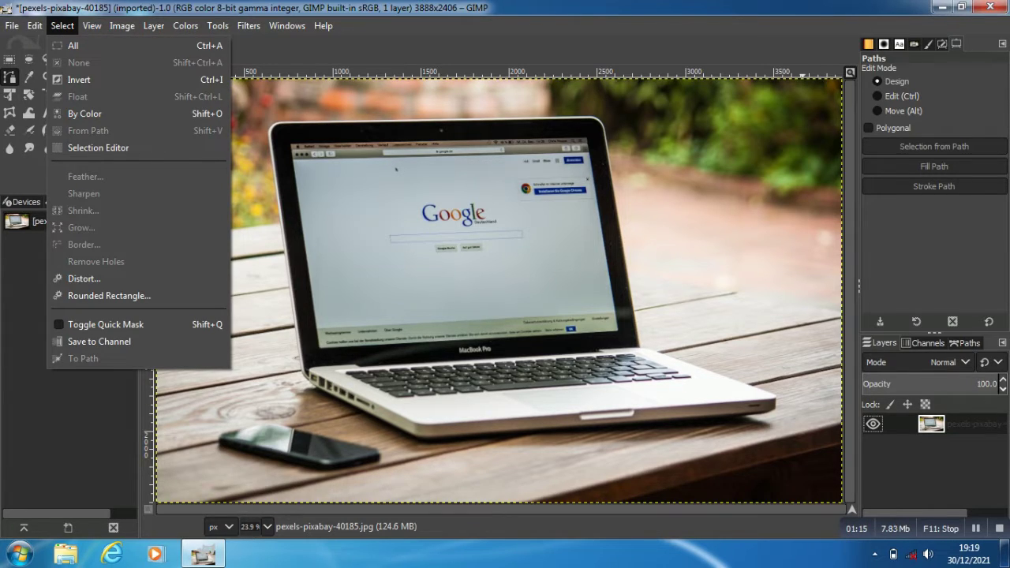
{"action": "key", "text": "Escape"}
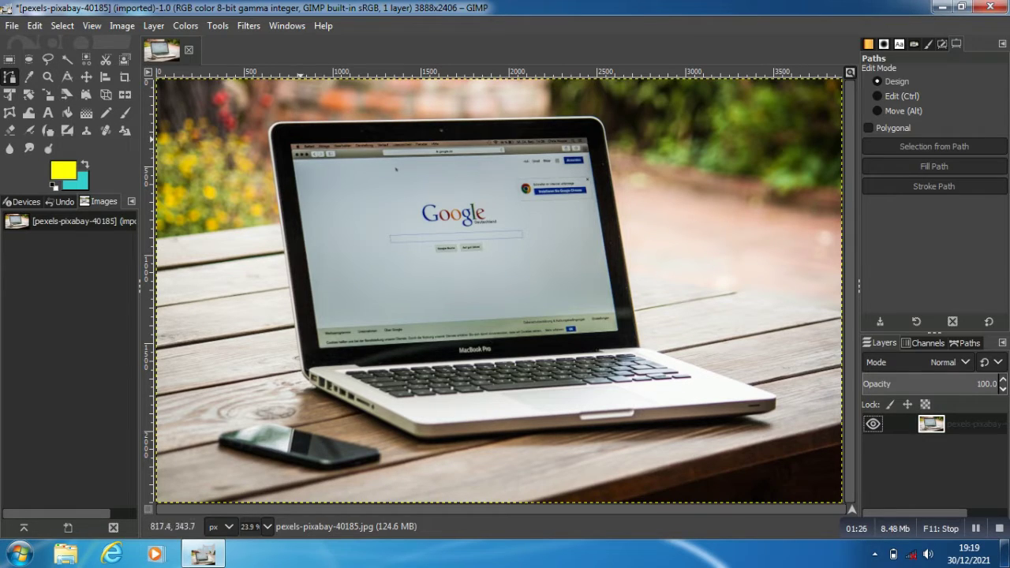
Trace a path through the four corners of the laptop's screen with the Paths tool
{"action": "left_click", "coordinate": [292, 145]}
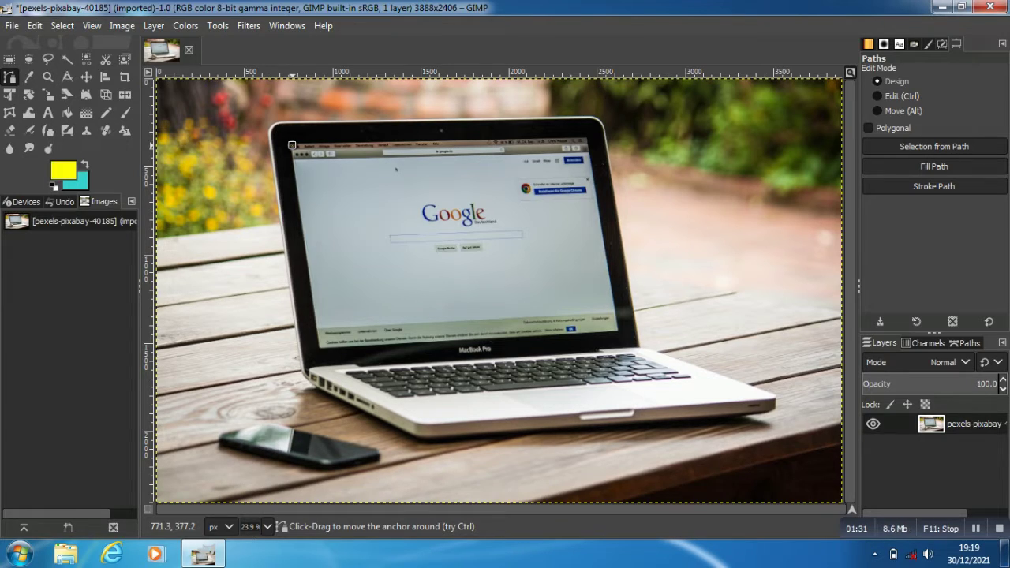
{"action": "left_click", "coordinate": [319, 346]}
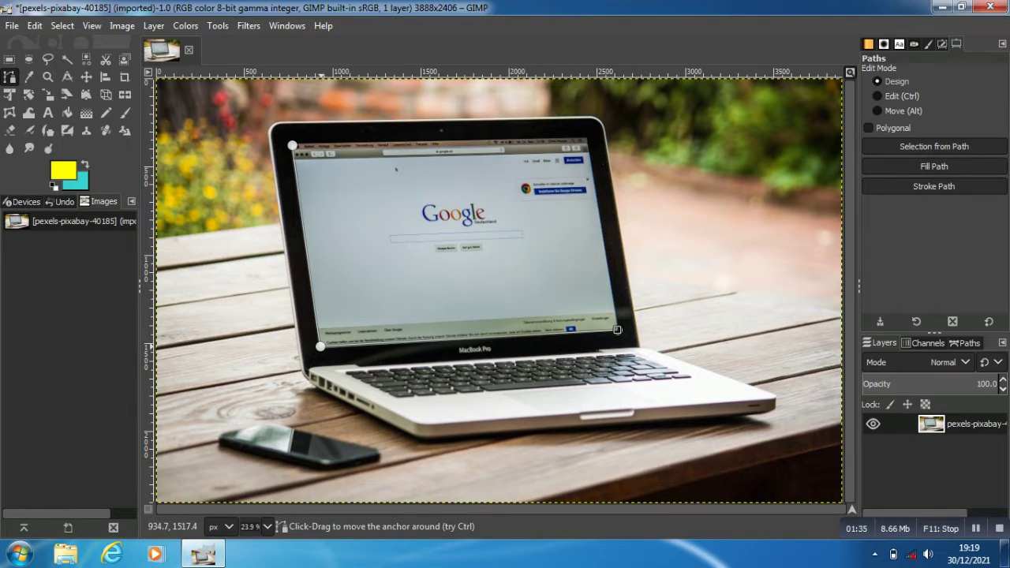
{"action": "left_click", "coordinate": [584, 139]}
Create a selection from the path around the laptop's screen
{"action": "key", "text": "alt+s"}
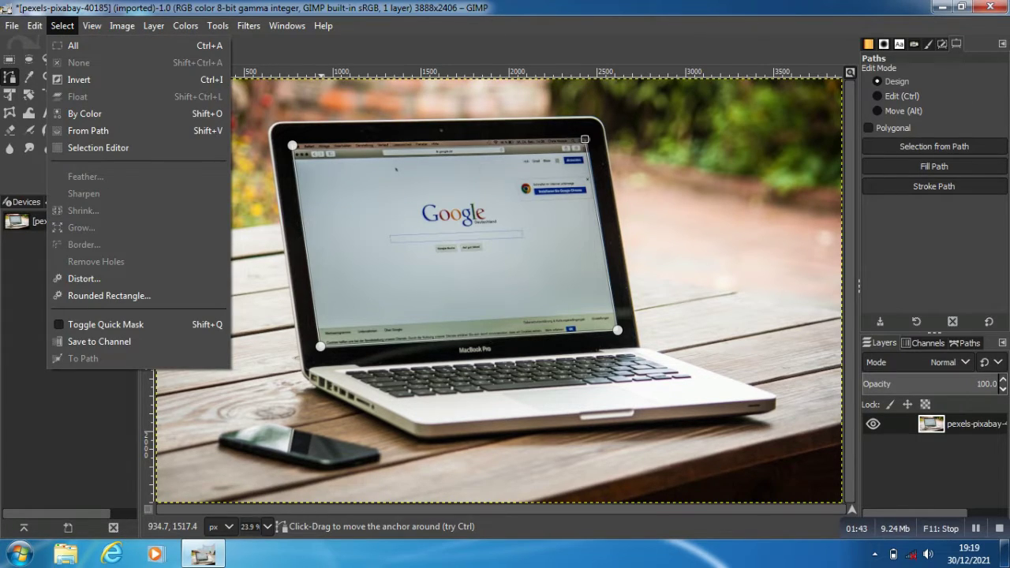
{"action": "key", "text": "Down"}
{"action": "key", "text": "Down"}
{"action": "key", "text": "Down"}
{"action": "key", "text": "Down"}
{"action": "key", "text": "Return"}
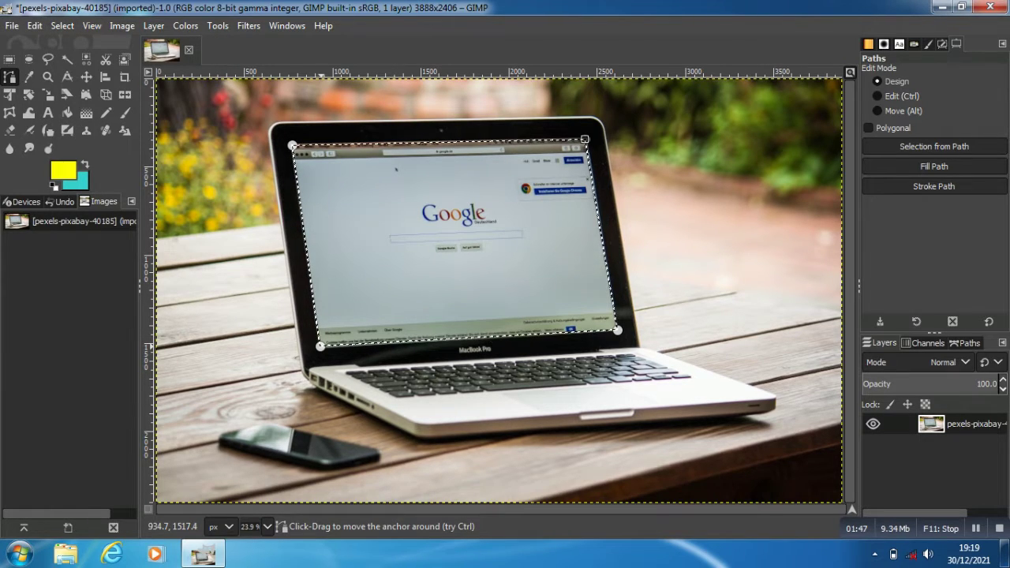
Clear the selected laptop screen area to transparency
{"action": "key", "text": "alt+e"}
{"action": "key", "text": "Down"}
{"action": "key", "text": "Down"}
{"action": "key", "text": "Down"}
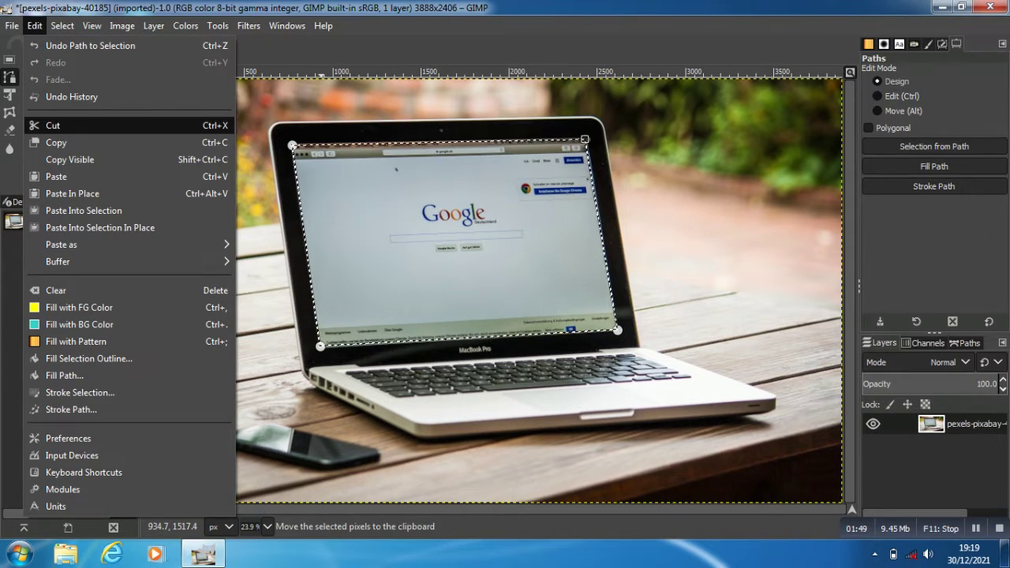
{"action": "key", "text": "Up"}
{"action": "key", "text": "Up"}
{"action": "key", "text": "Up"}
{"action": "key", "text": "Up"}
{"action": "key", "text": "Up"}
{"action": "key", "text": "Up"}
{"action": "key", "text": "Up"}
{"action": "key", "text": "Up"}
{"action": "key", "text": "Up"}
{"action": "key", "text": "Up"}
{"action": "key", "text": "Up"}
{"action": "key", "text": "Up"}
{"action": "key", "text": "Up"}
{"action": "key", "text": "Up"}
{"action": "key", "text": "Up"}
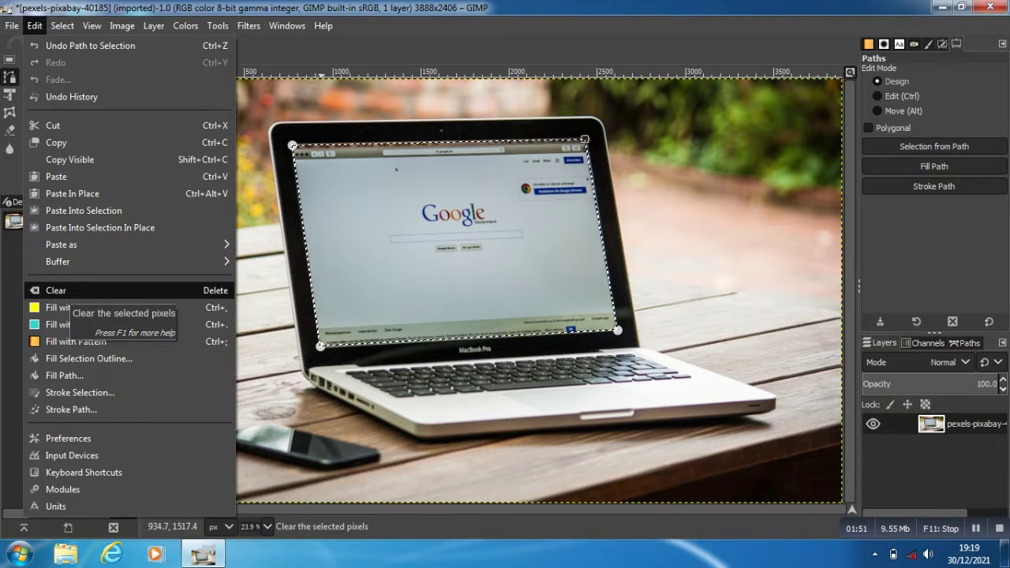
{"action": "key", "text": "Return"}
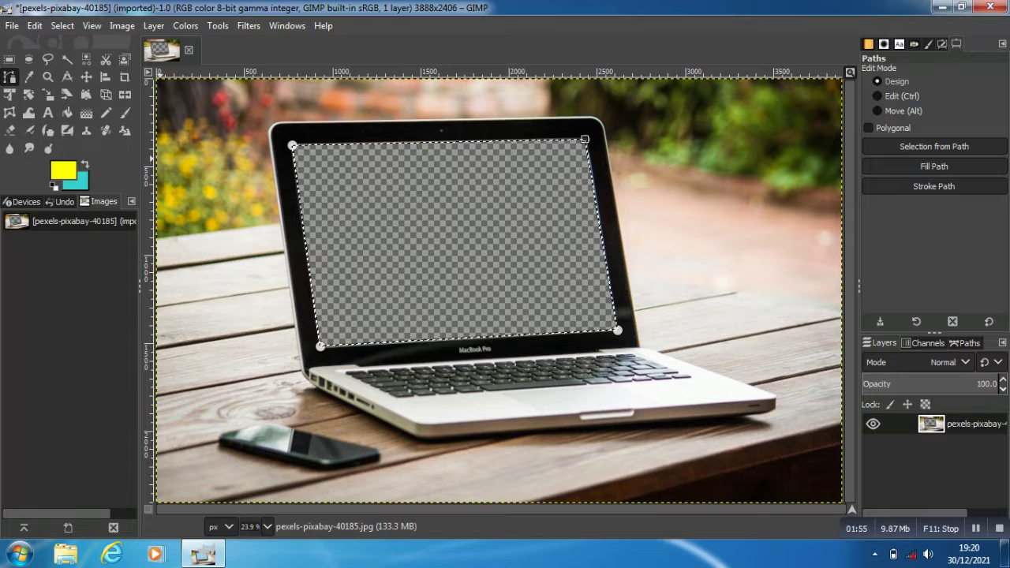
Dismiss the selection around the laptop screen and switch to the Move tool
{"action": "key", "text": "alt+s"}
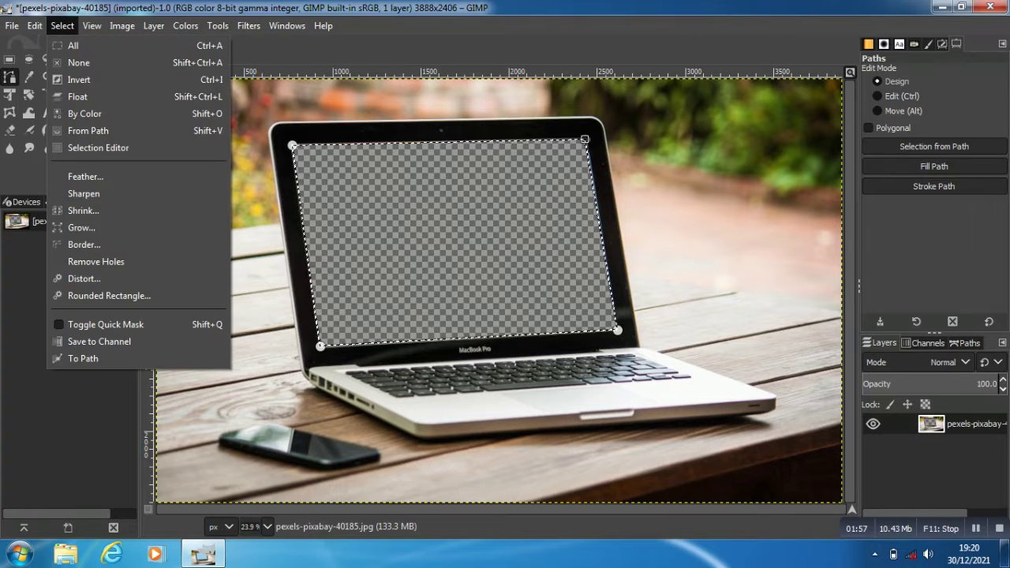
{"action": "key", "text": "Down"}
{"action": "key", "text": "Down"}
{"action": "key", "text": "Up"}
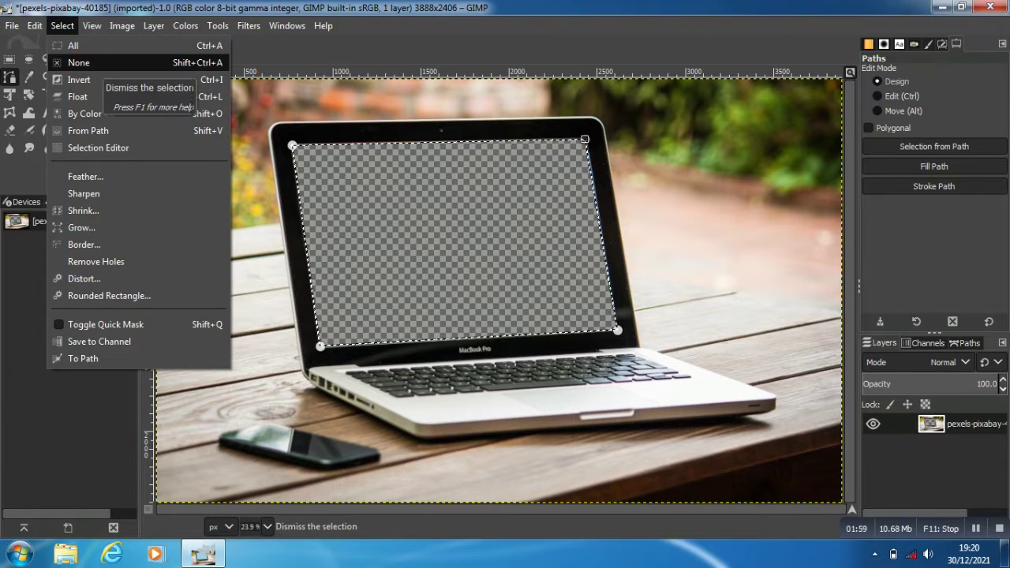
{"action": "key", "text": "Return"}
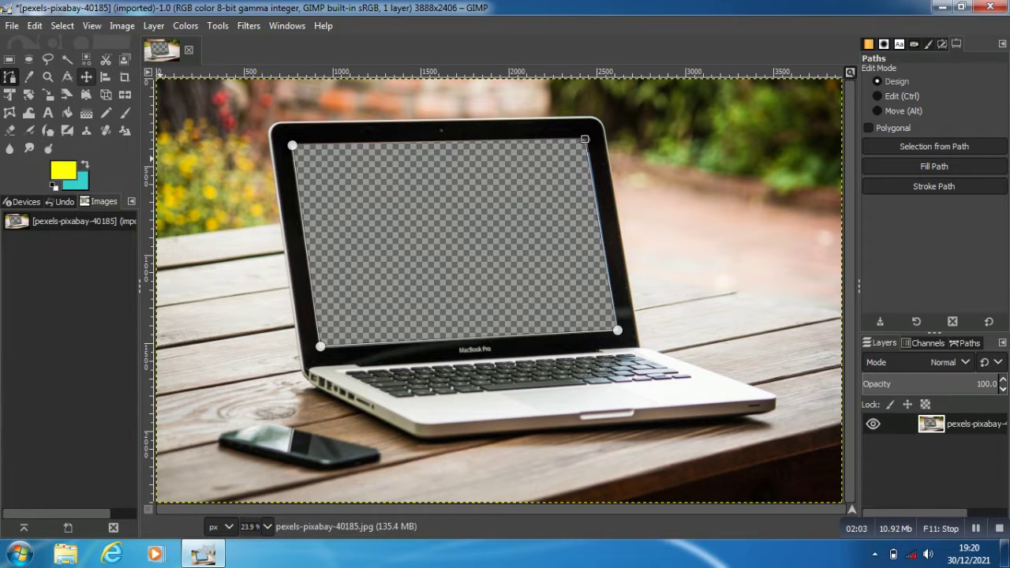
{"action": "left_click", "coordinate": [86, 77]}
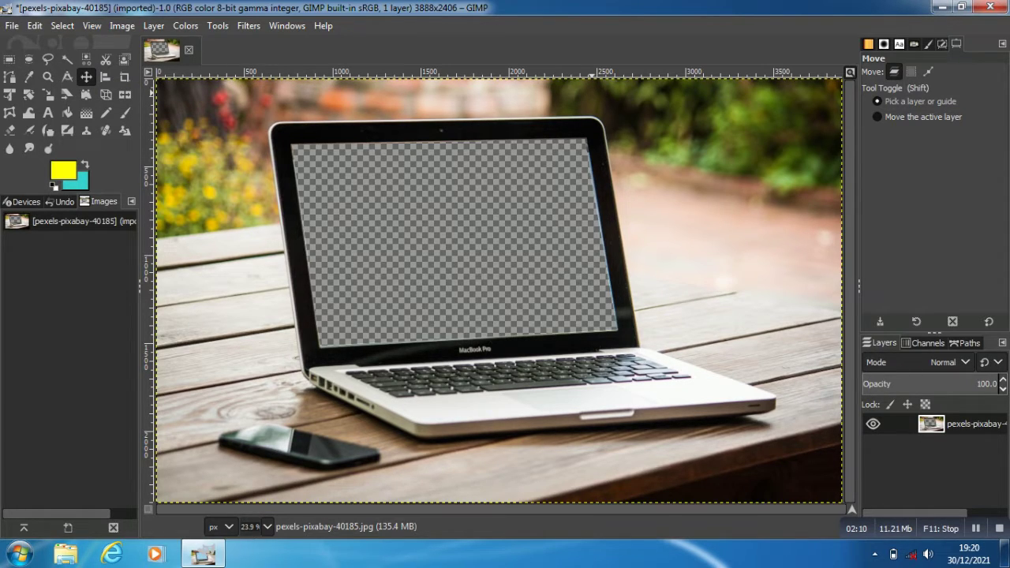
Open the 2333 × 3500 parrot photo as a layer, converting it to GIMP built-in sRGB, and move it beneath the laptop layer
{"action": "key", "text": "alt+f"}
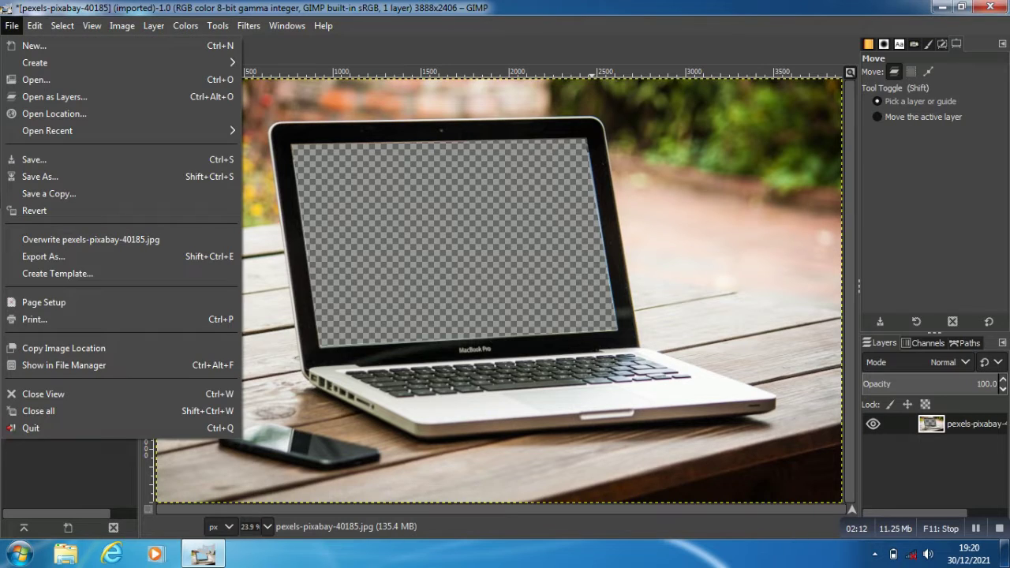
{"action": "key", "text": "Down"}
{"action": "key", "text": "Down"}
{"action": "key", "text": "Down"}
{"action": "key", "text": "Down"}
{"action": "key", "text": "Up"}
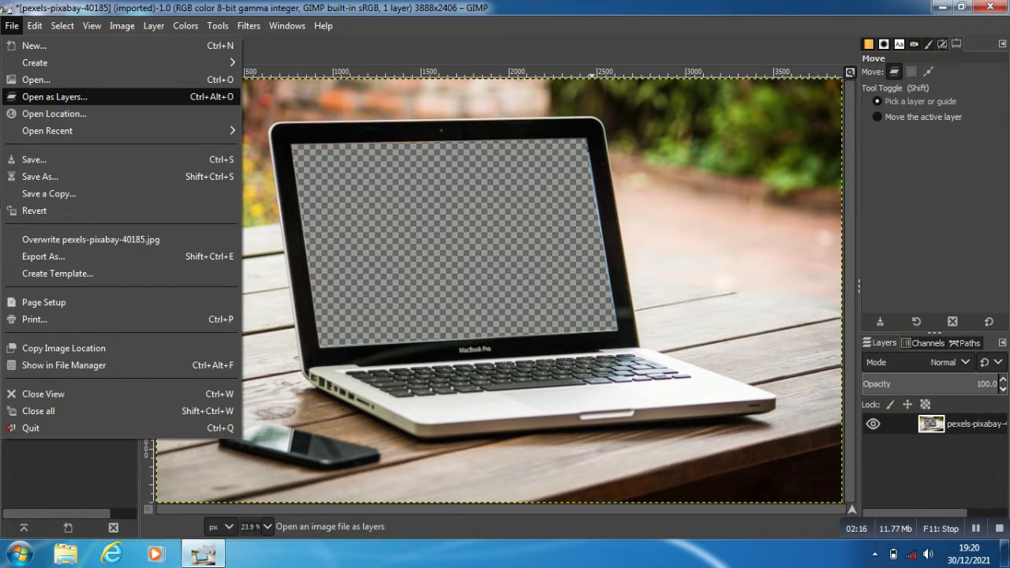
{"action": "key", "text": "Return"}
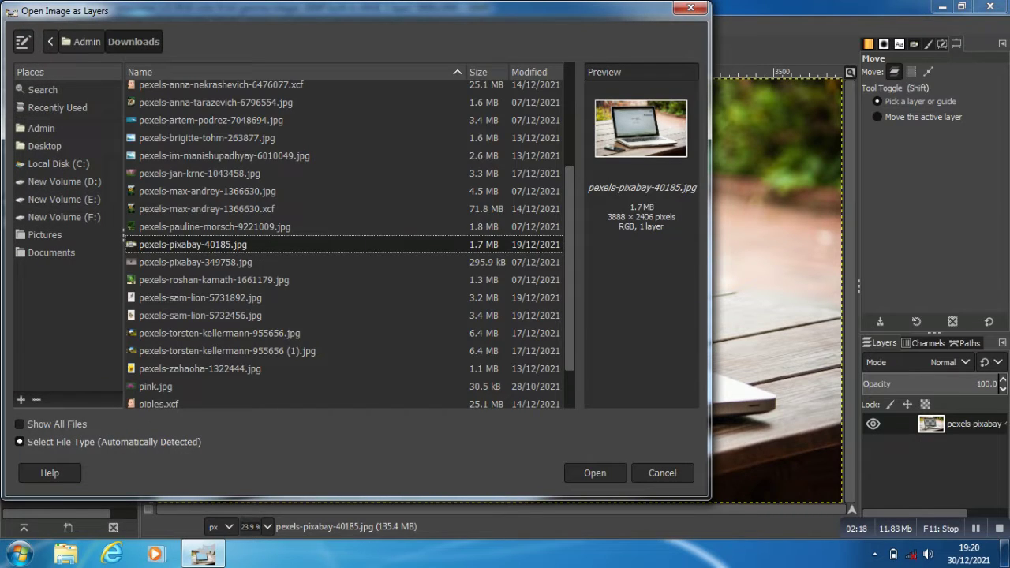
{"action": "left_click", "coordinate": [215, 102]}
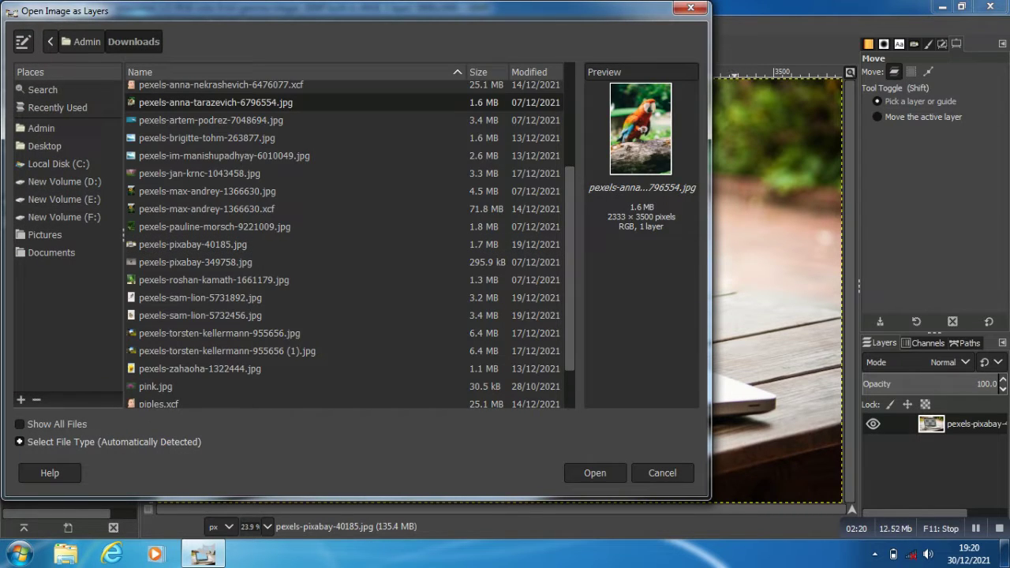
{"action": "key", "text": "Return"}
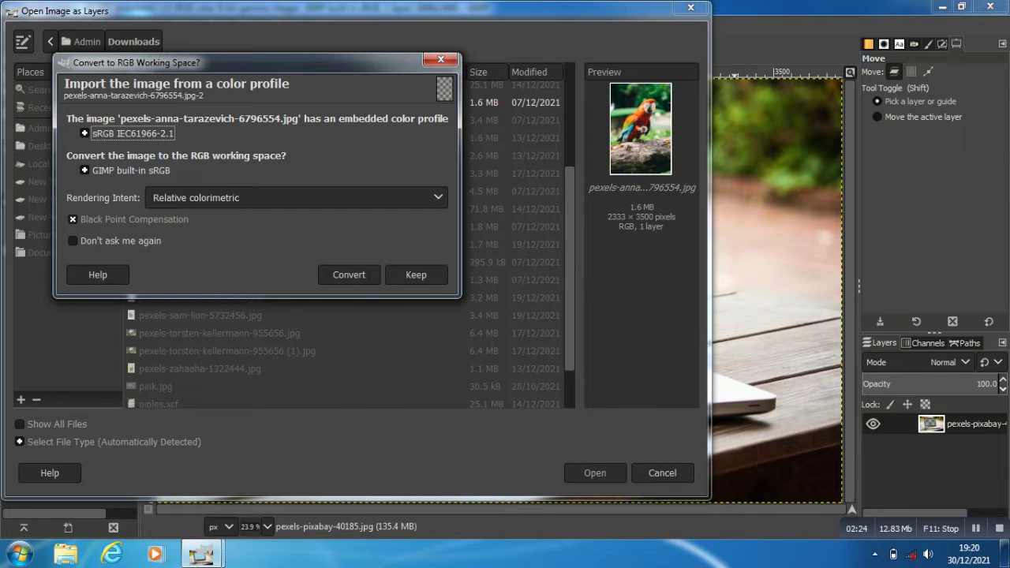
{"action": "key", "text": "Return"}
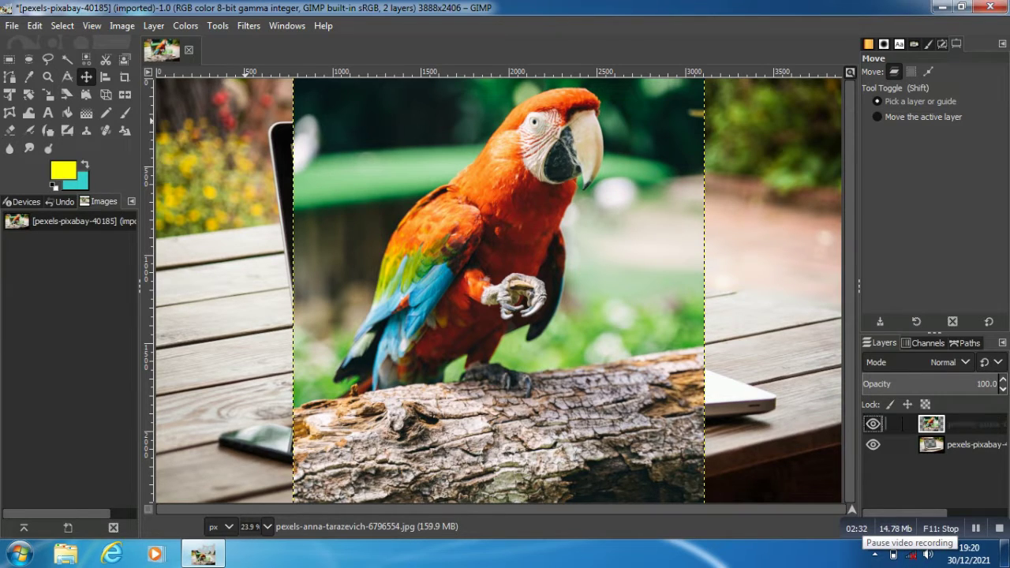
{"action": "left_click_drag", "start_coordinate": [931, 423], "coordinate": [936, 470]}
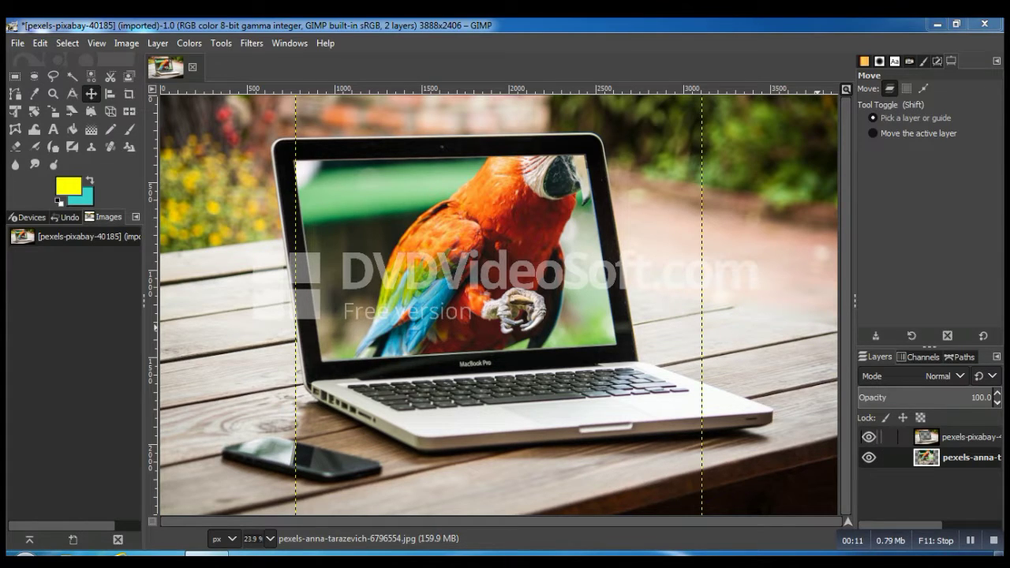
Lower the laptop layer's opacity to about 83.2
{"action": "left_click", "coordinate": [958, 437]}
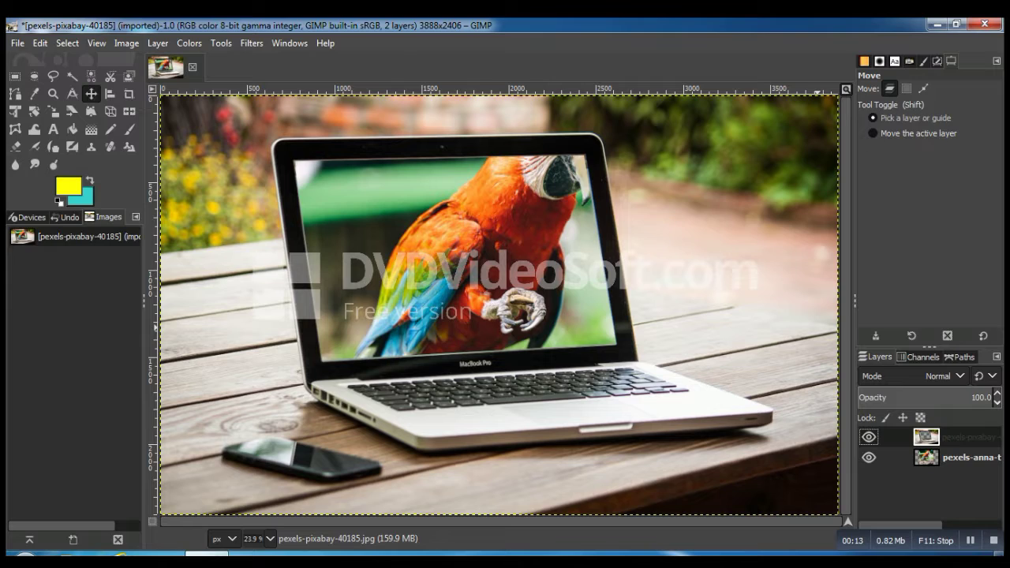
{"action": "left_click_drag", "start_coordinate": [995, 401], "coordinate": [975, 401]}
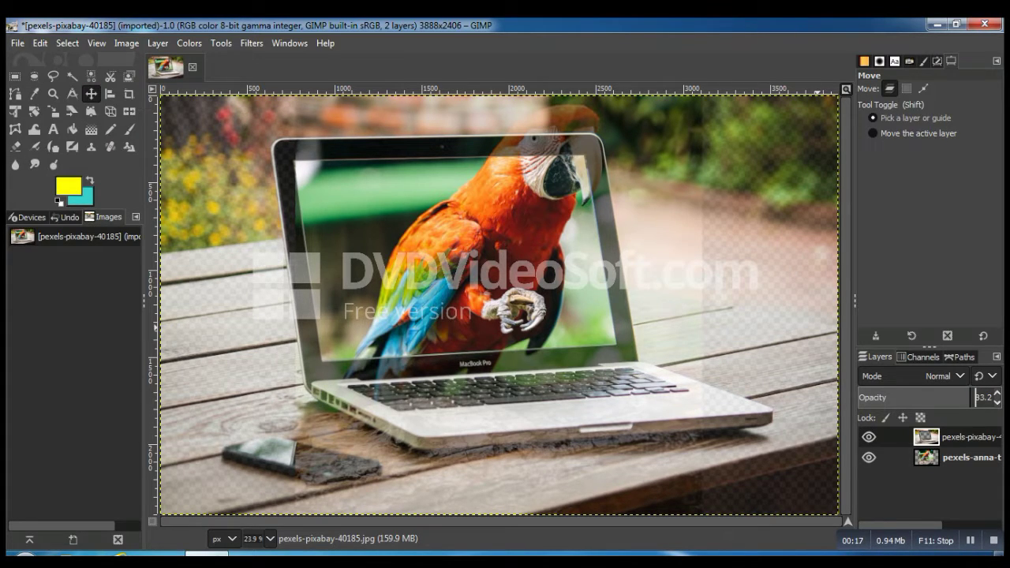
Set the laptop layer's opacity to 40.2 and move the parrot layer down so its raised claw overlaps the laptop's lower bezel
{"action": "key", "text": "Delete"}
{"action": "key", "text": "Delete"}
{"action": "key", "text": "Delete"}
{"action": "type", "text": "40."}
{"action": "left_click_drag", "start_coordinate": [518, 250], "coordinate": [499, 347]}
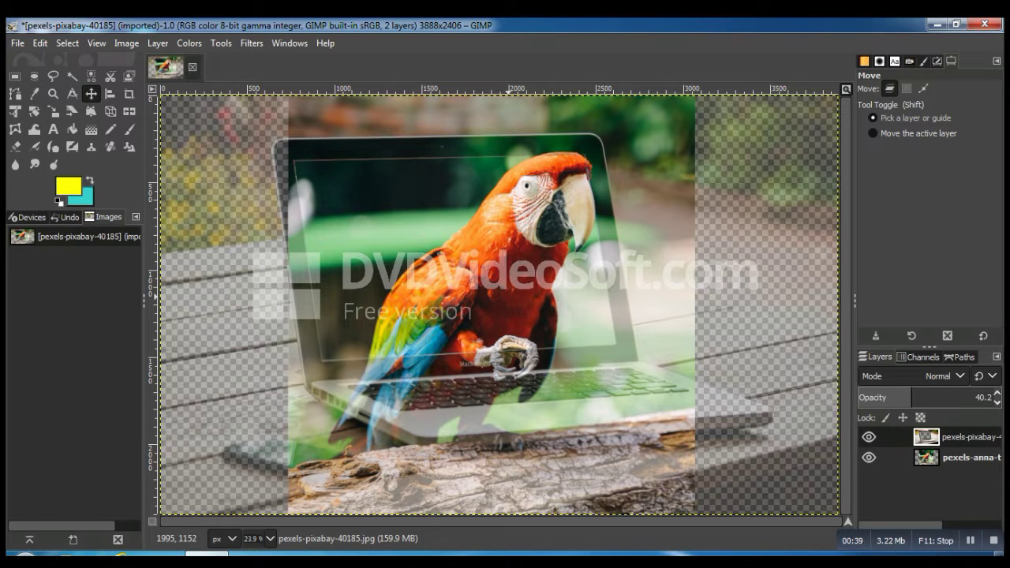
Apply the Scale tool to the laptop layer at 3888 × 2406 pixels
{"action": "key", "text": "alt+t"}
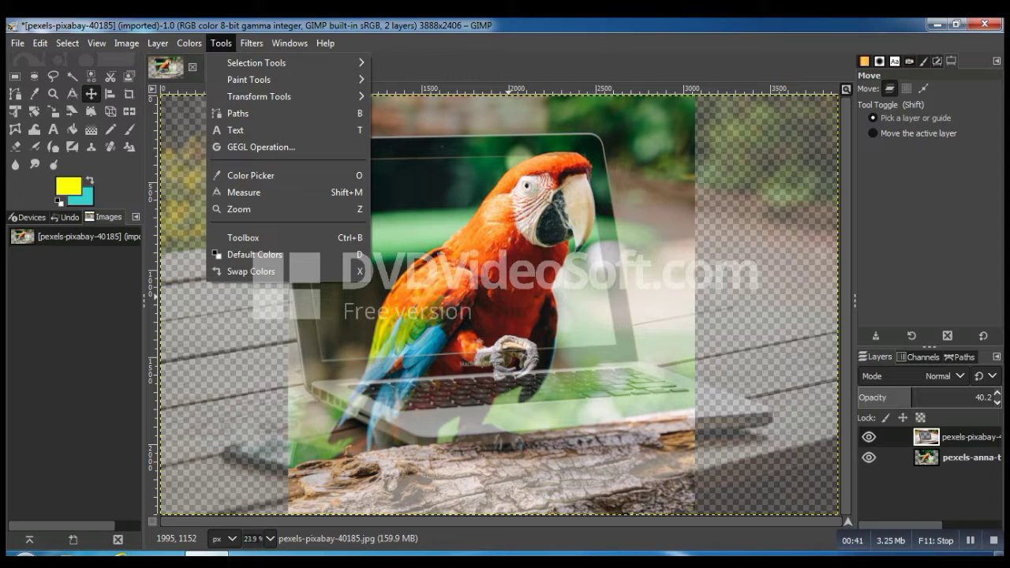
{"action": "mouse_move", "coordinate": [260, 97]}
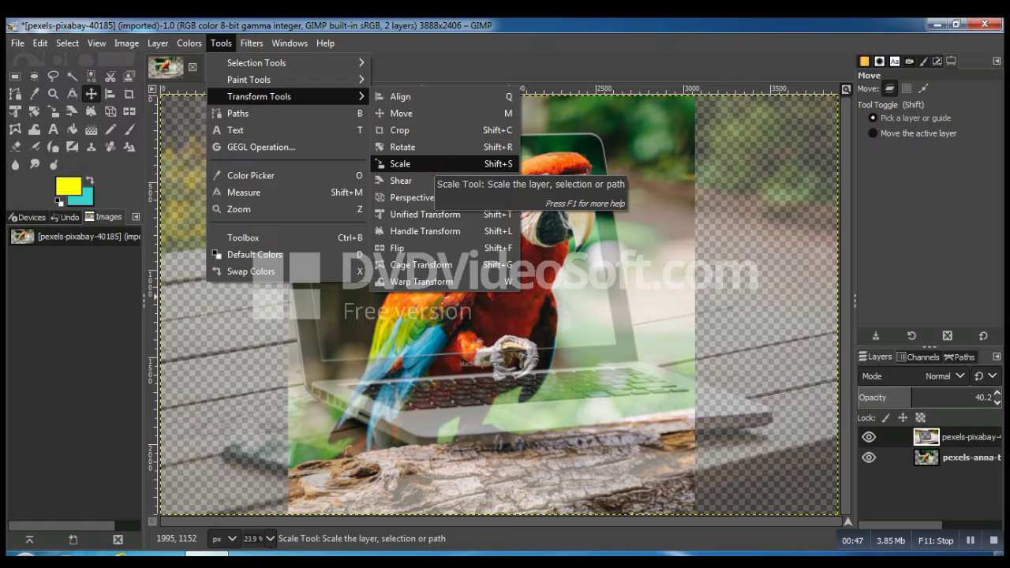
{"action": "left_click", "coordinate": [400, 163]}
{"action": "left_click", "coordinate": [596, 126]}
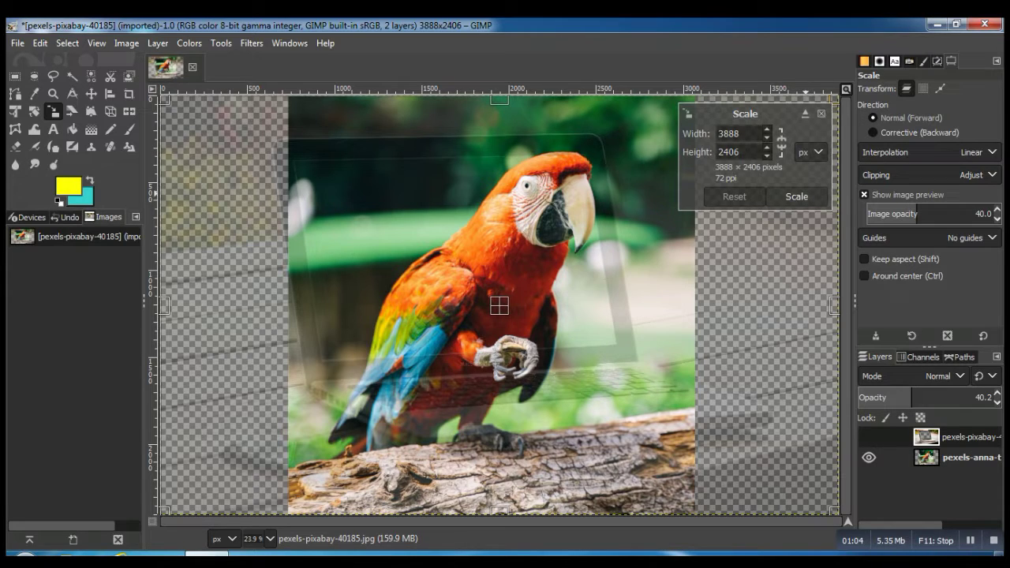
{"action": "left_click", "coordinate": [796, 196]}
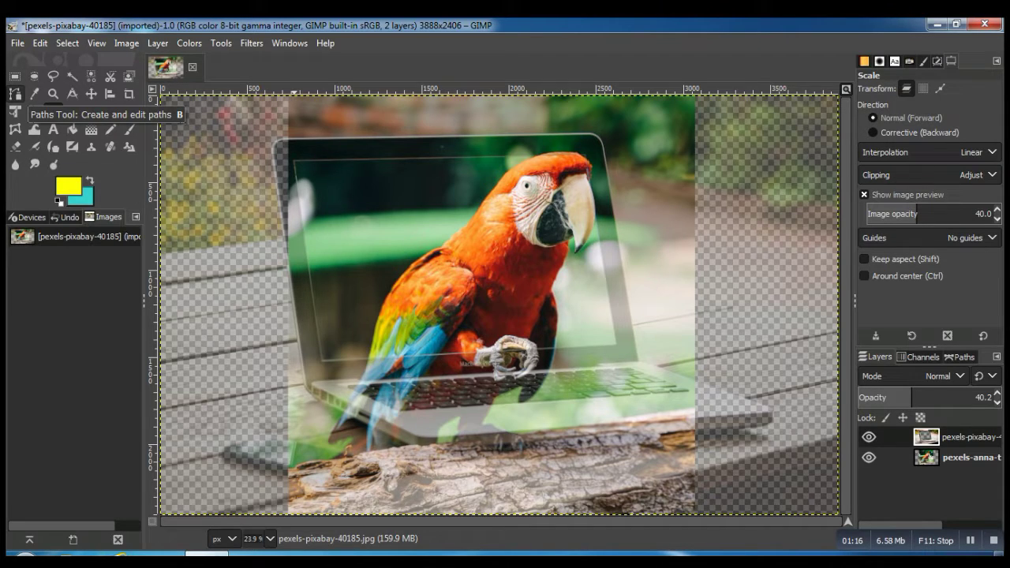
Trace a path of anchor points around the parrot's raised claw where it overlaps the laptop's lower bezel
{"action": "left_click", "coordinate": [15, 94]}
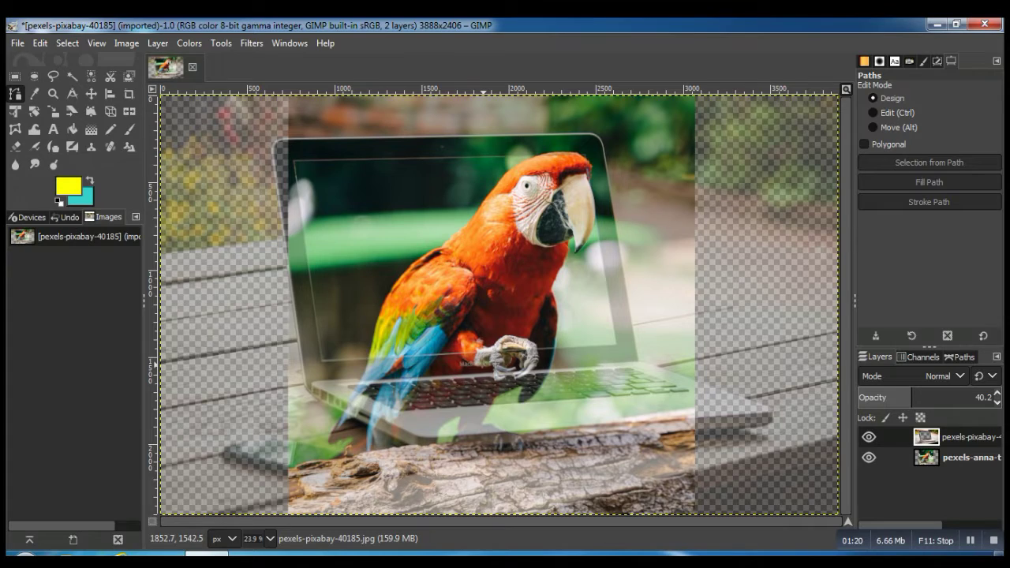
{"action": "left_click", "coordinate": [482, 364]}
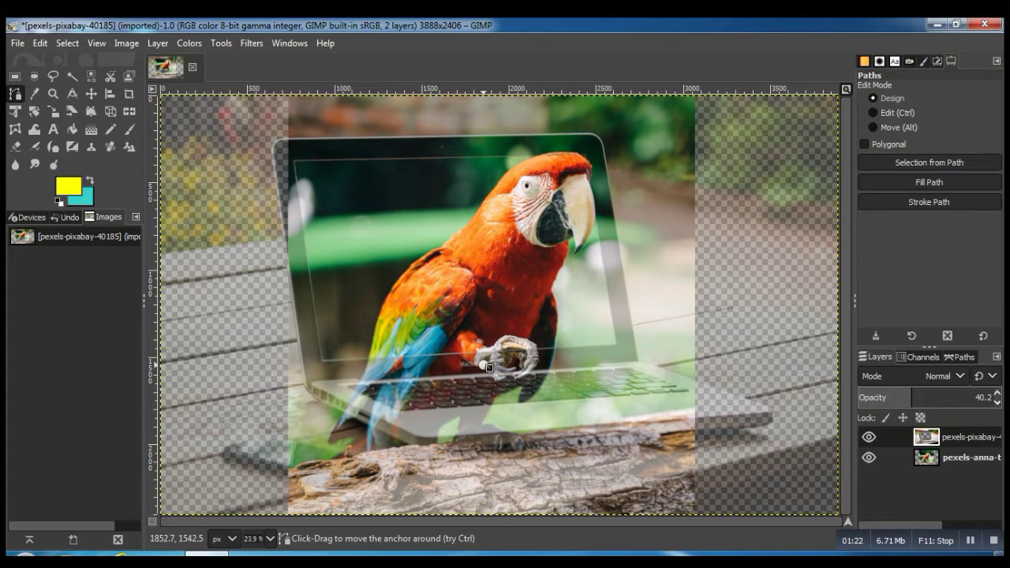
{"action": "left_click", "coordinate": [489, 368]}
{"action": "left_click", "coordinate": [498, 377]}
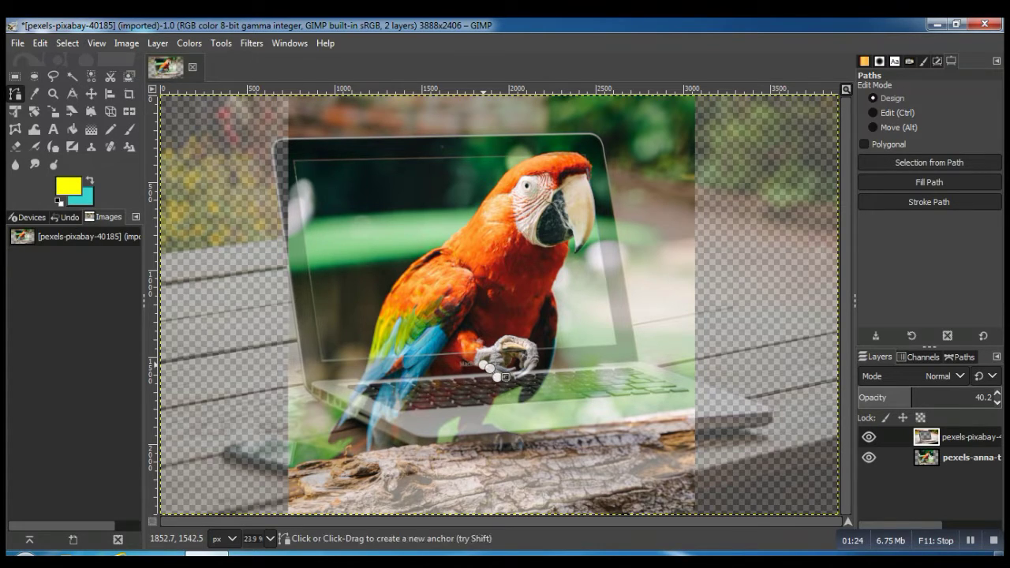
{"action": "left_click", "coordinate": [506, 377]}
{"action": "left_click", "coordinate": [520, 379]}
{"action": "left_click", "coordinate": [529, 373]}
{"action": "left_click", "coordinate": [535, 369]}
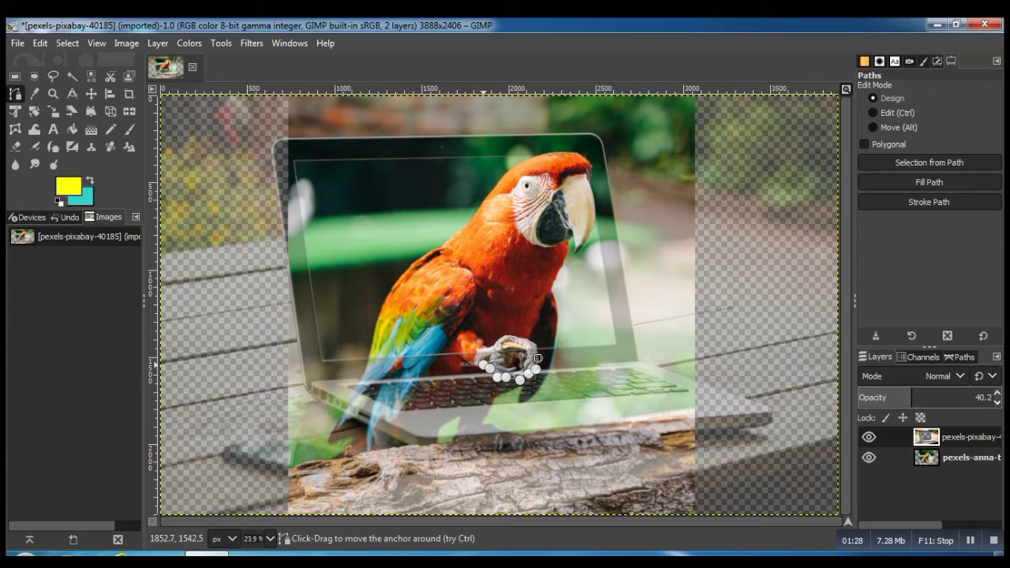
{"action": "left_click", "coordinate": [537, 354]}
{"action": "left_click", "coordinate": [483, 357]}
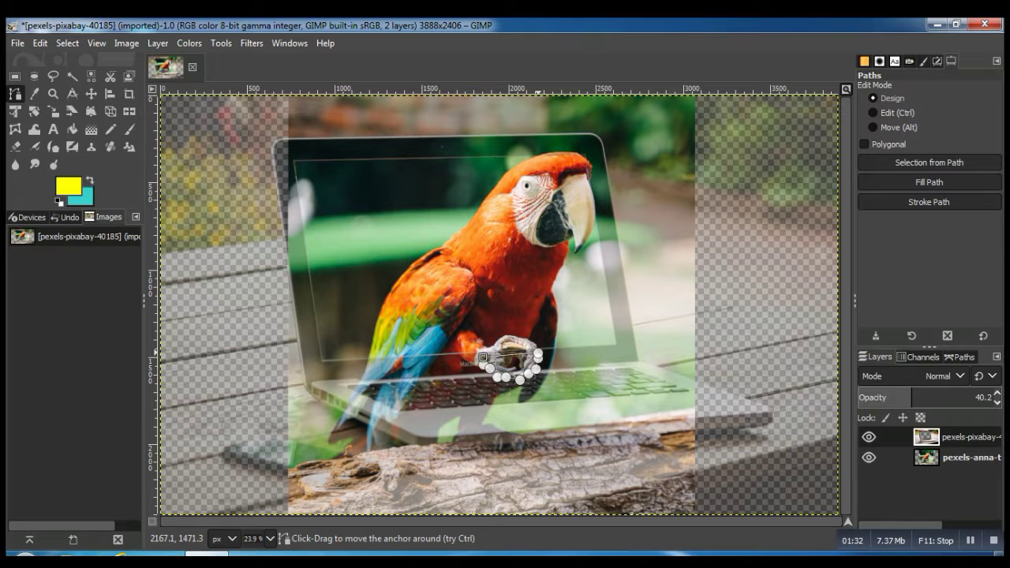
{"action": "left_click", "coordinate": [475, 367]}
{"action": "left_click", "coordinate": [473, 357]}
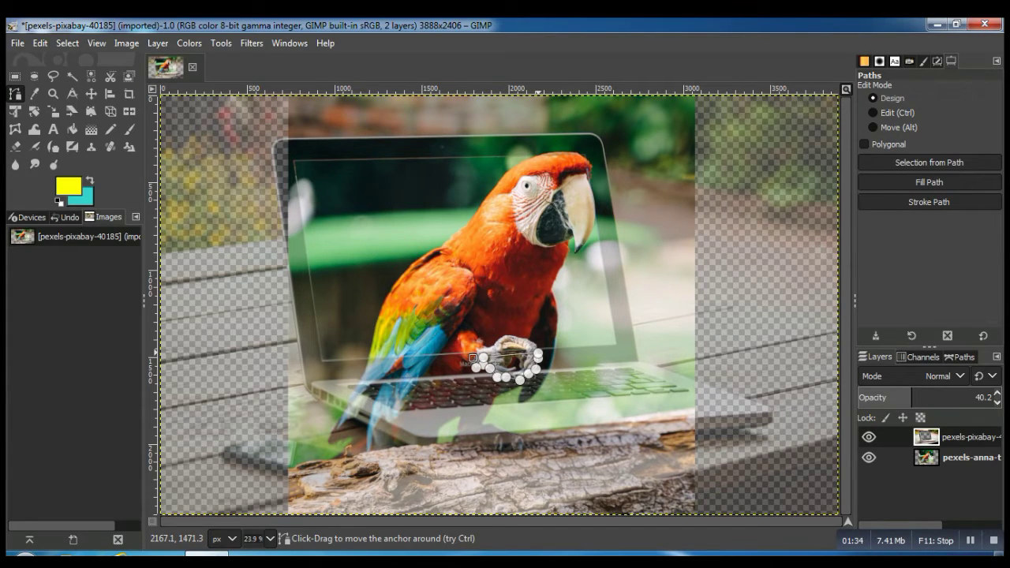
{"action": "left_click", "coordinate": [532, 344]}
{"action": "left_click", "coordinate": [527, 342]}
{"action": "left_click", "coordinate": [505, 377]}
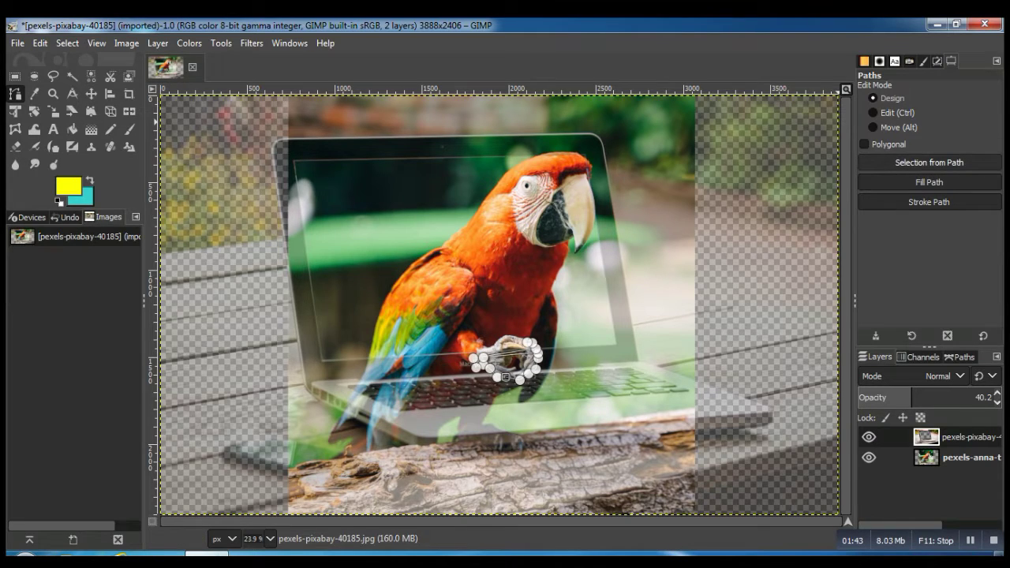
Create a selection from the claw path and feather it by 5 px
{"action": "left_click", "coordinate": [928, 162]}
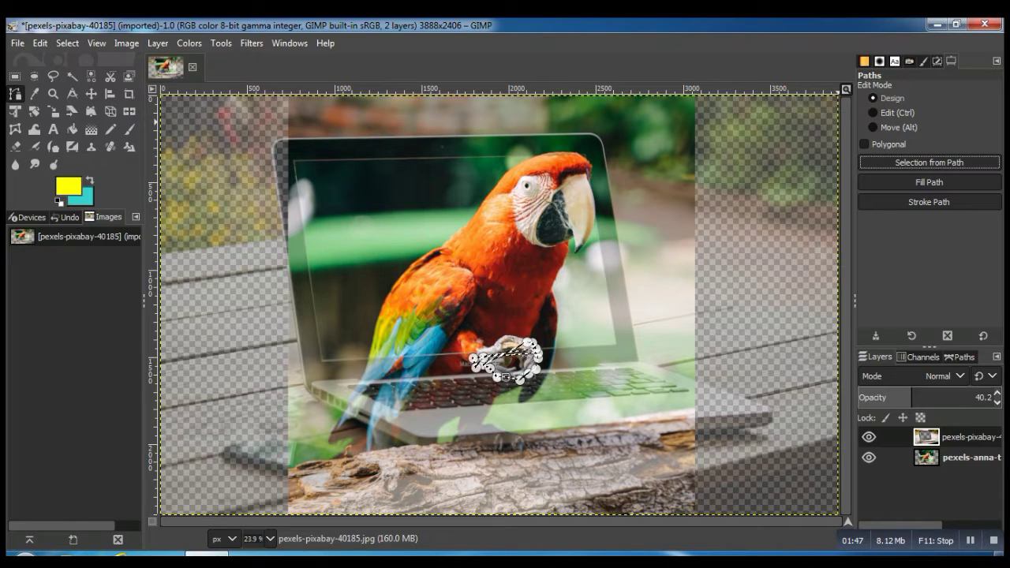
{"action": "key", "text": "alt+s"}
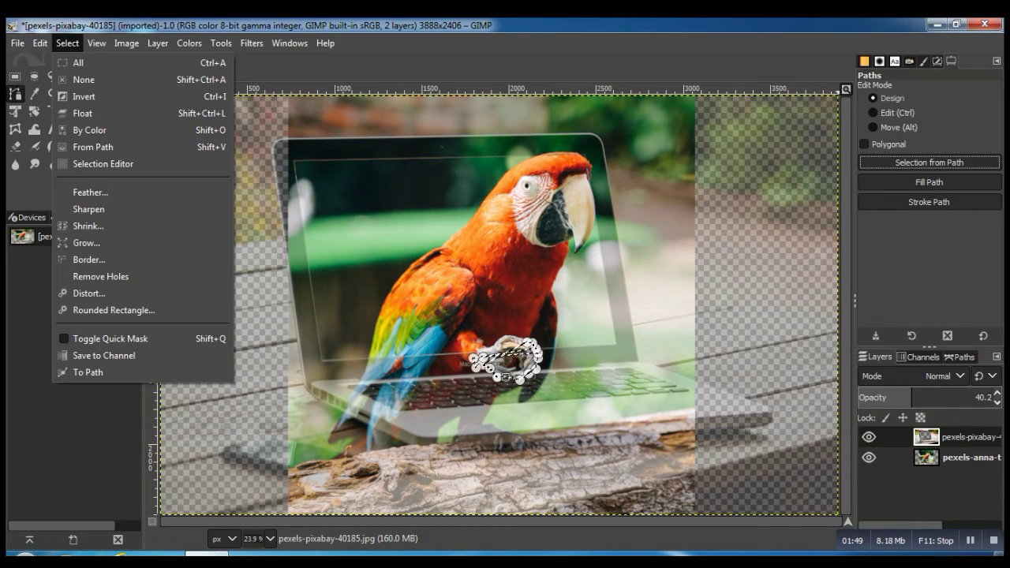
{"action": "key", "text": "Return"}
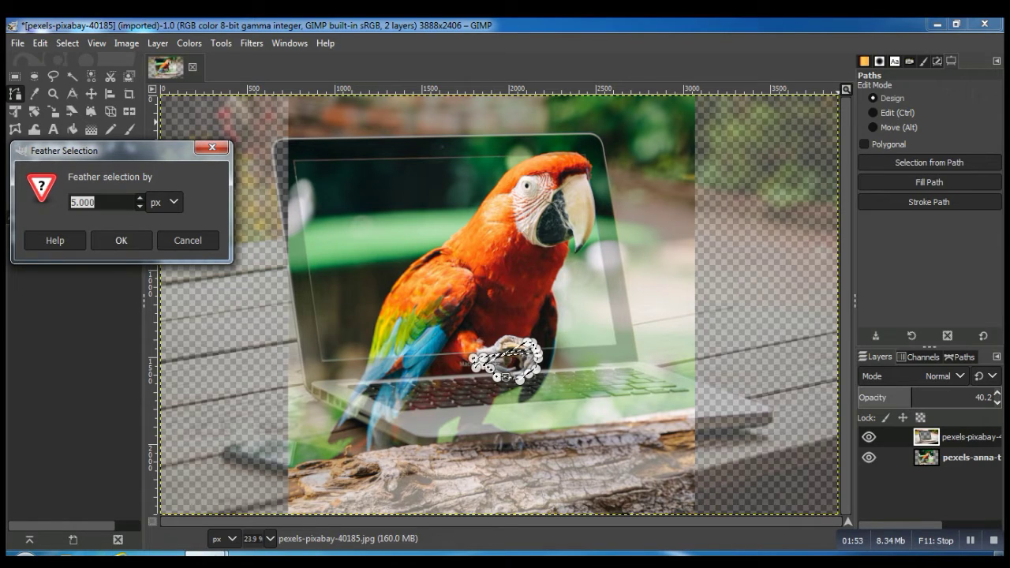
{"action": "key", "text": "Return"}
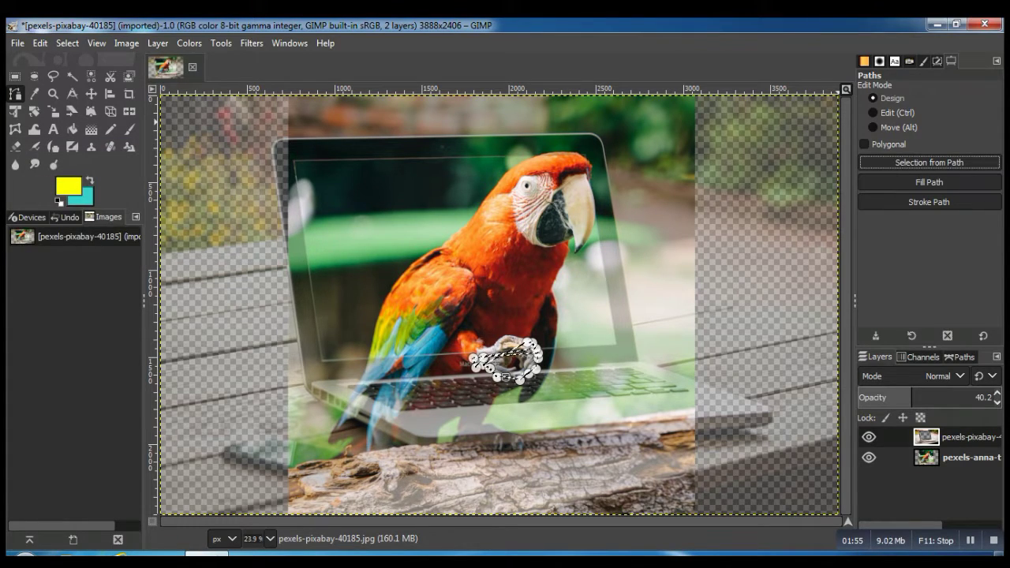
Clear the selected claw area from the laptop layer and dismiss the selection
{"action": "left_click", "coordinate": [40, 43]}
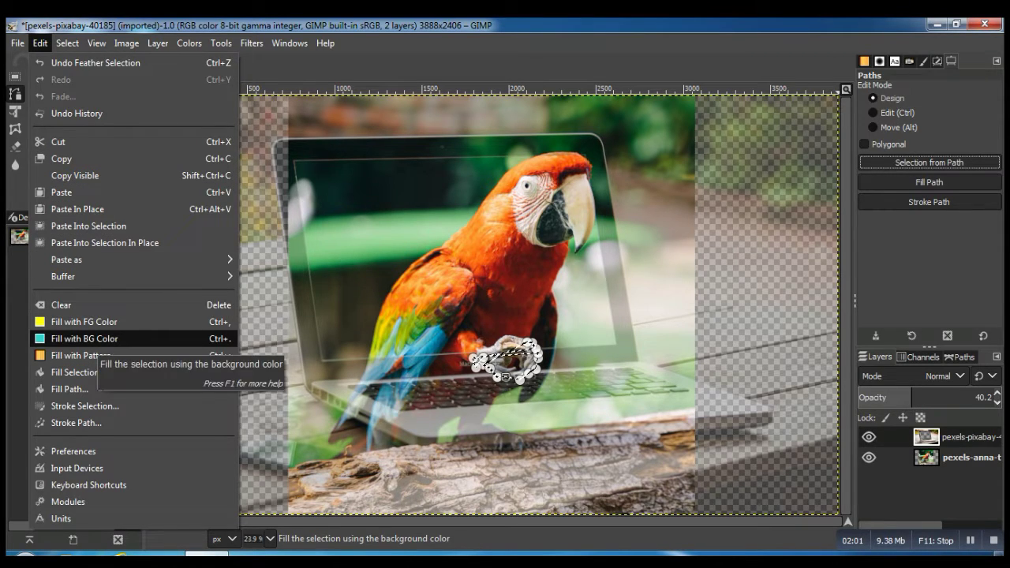
{"action": "left_click", "coordinate": [78, 305]}
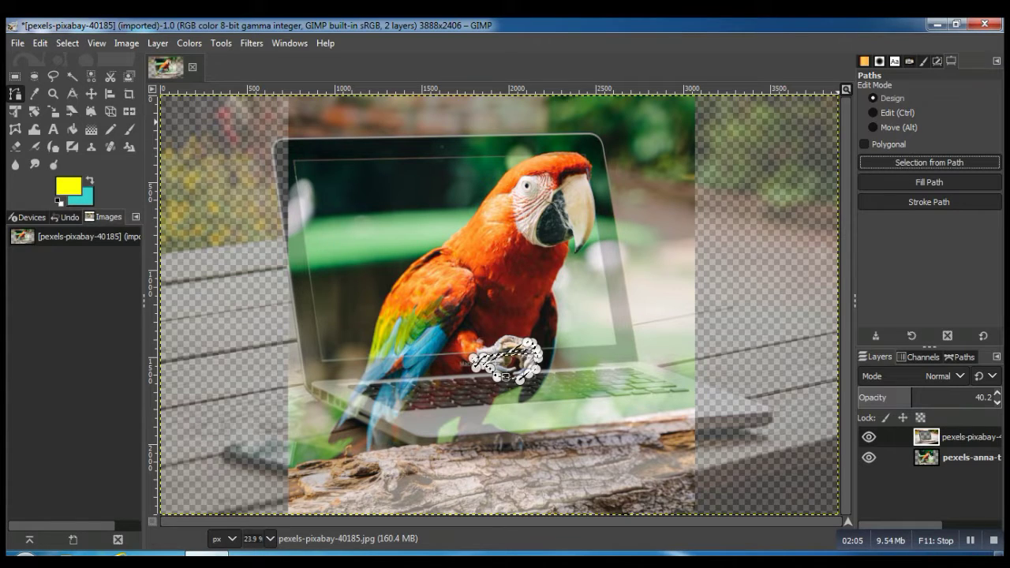
{"action": "key", "text": "alt+s"}
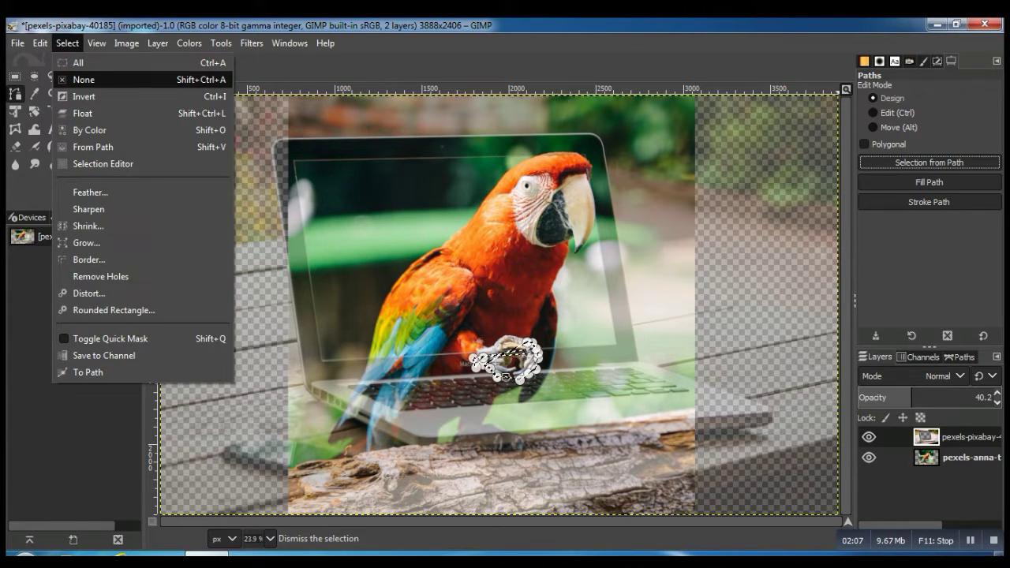
{"action": "left_click", "coordinate": [89, 79]}
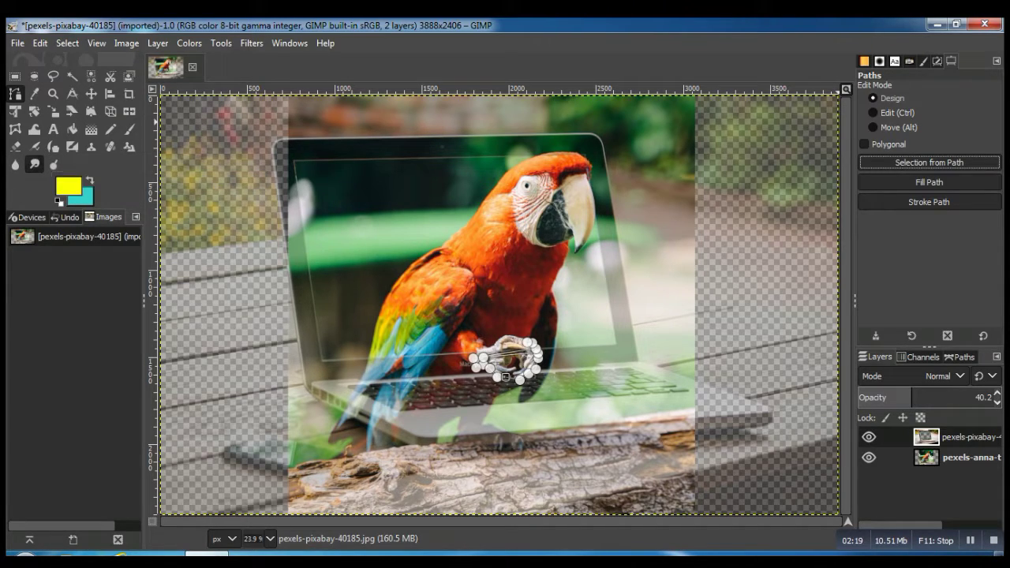
Switch to the Smudge tool and set the laptop layer's opacity to 100
{"action": "left_click", "coordinate": [34, 164]}
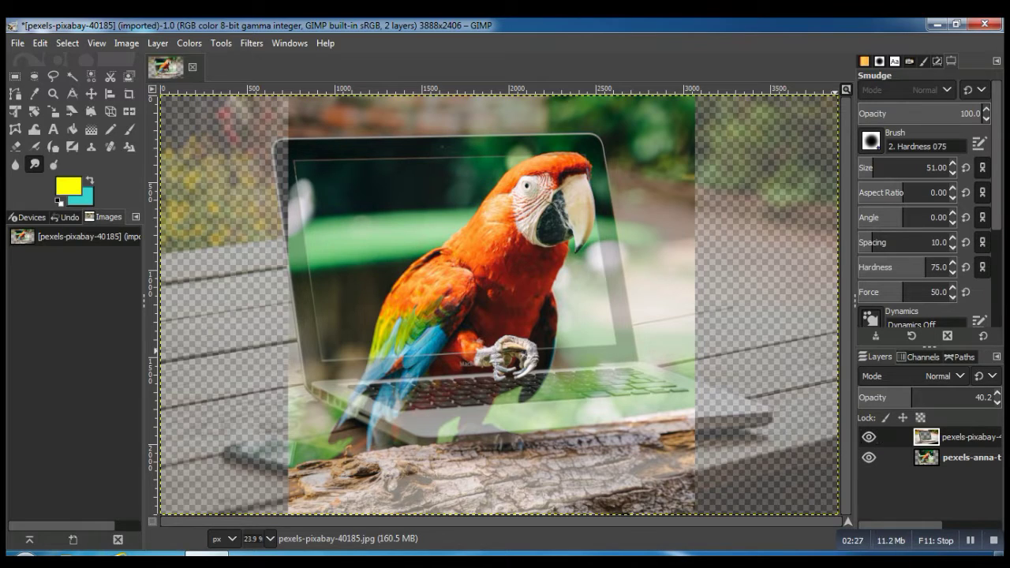
{"action": "double_click", "coordinate": [983, 398]}
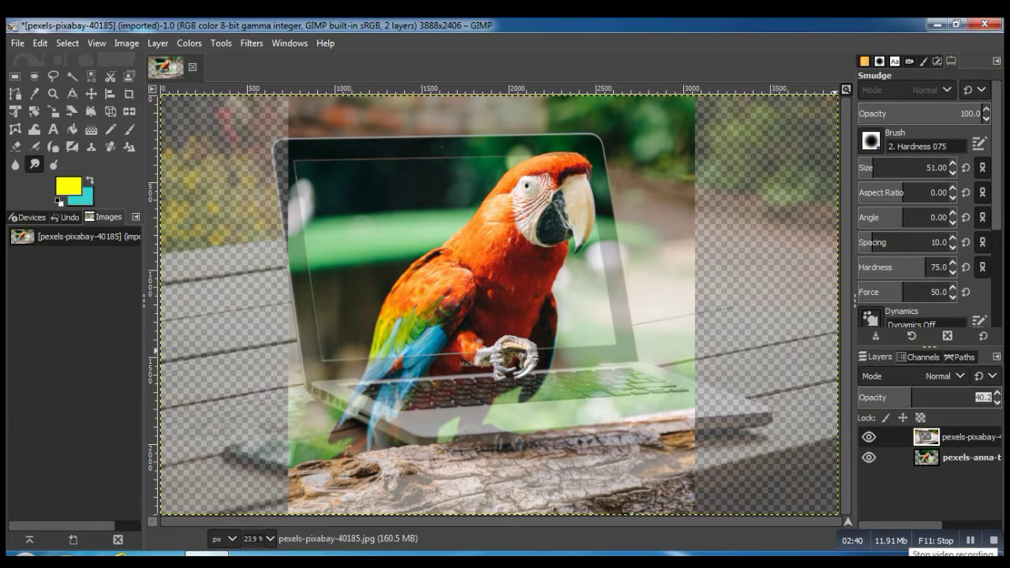
{"action": "key", "text": "Down"}
{"action": "key", "text": "Right"}
{"action": "key", "text": "Right"}
{"action": "key", "text": "BackSpace"}
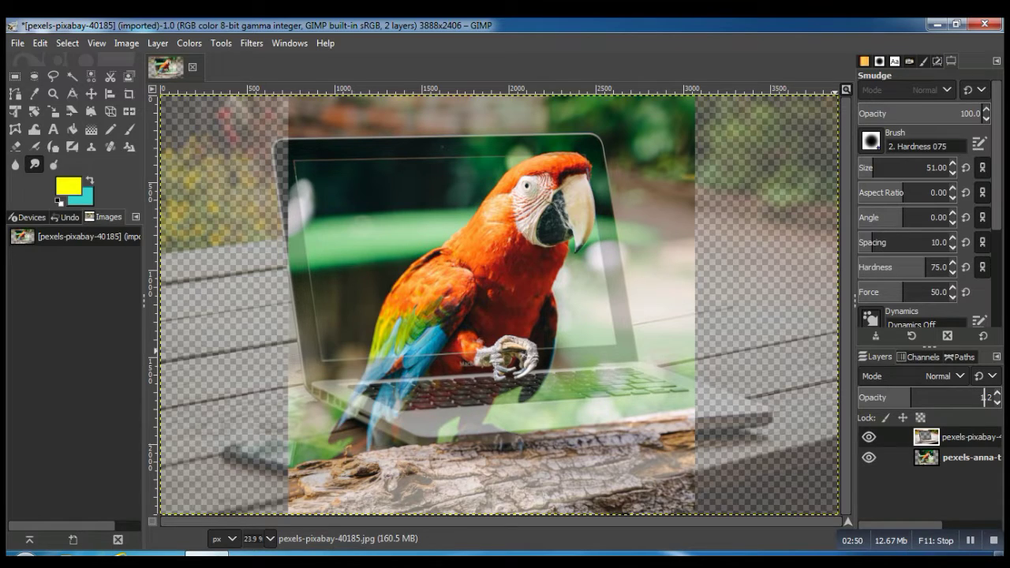
{"action": "type", "text": "100."}
{"action": "key", "text": "Return"}
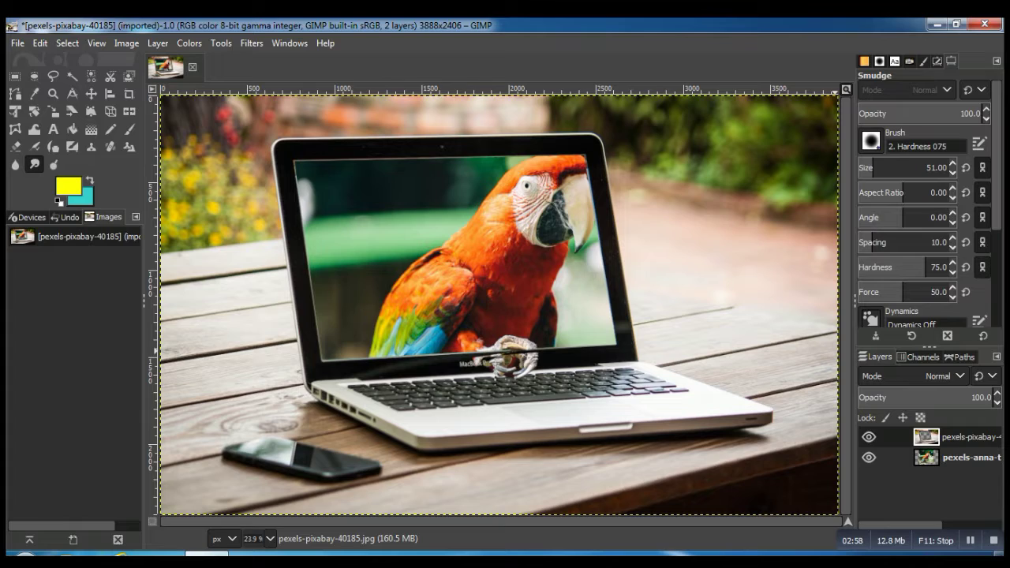